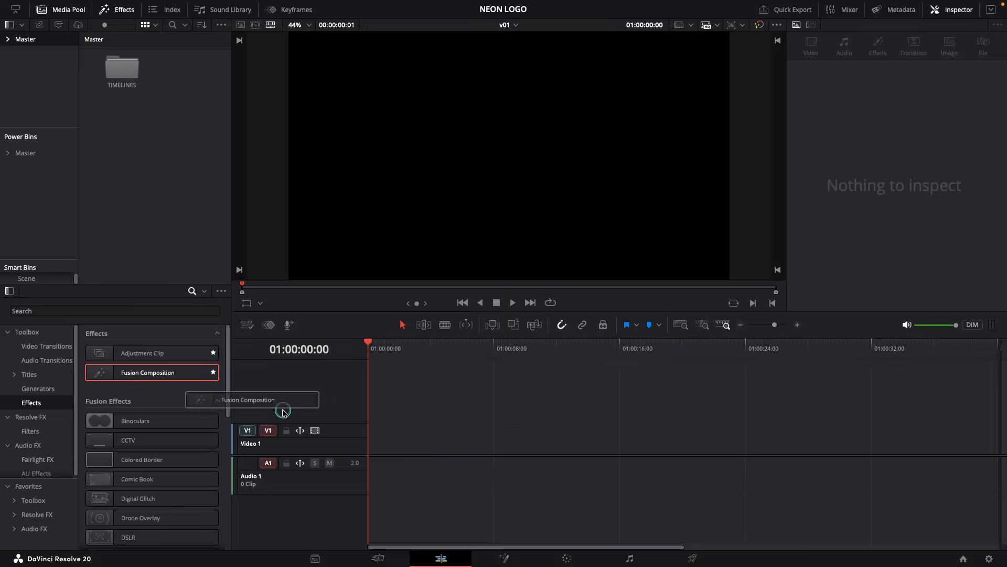
Open the Fusion Composition clip on Video 1 in the Fusion page
right_click(393, 439)
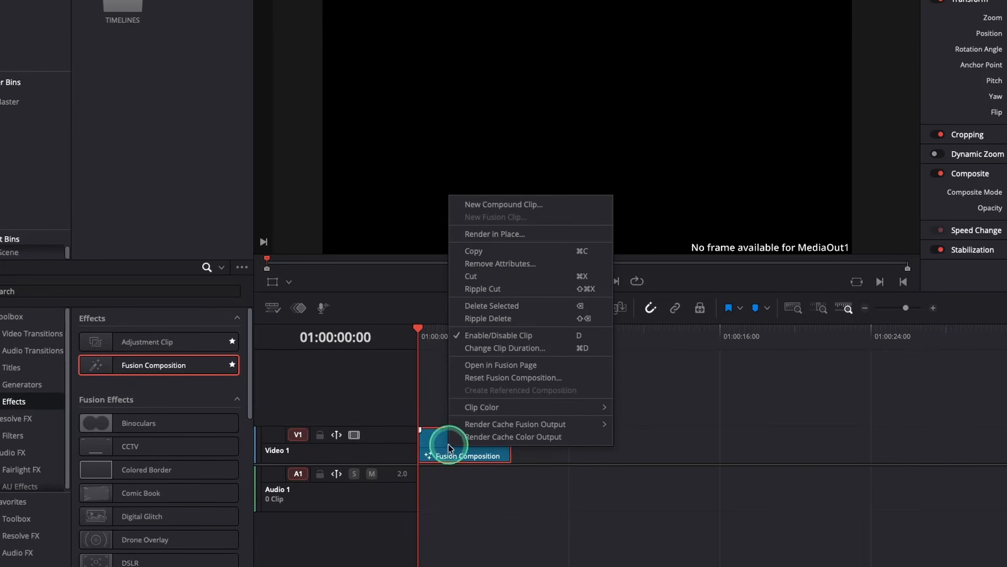
left_click(461, 366)
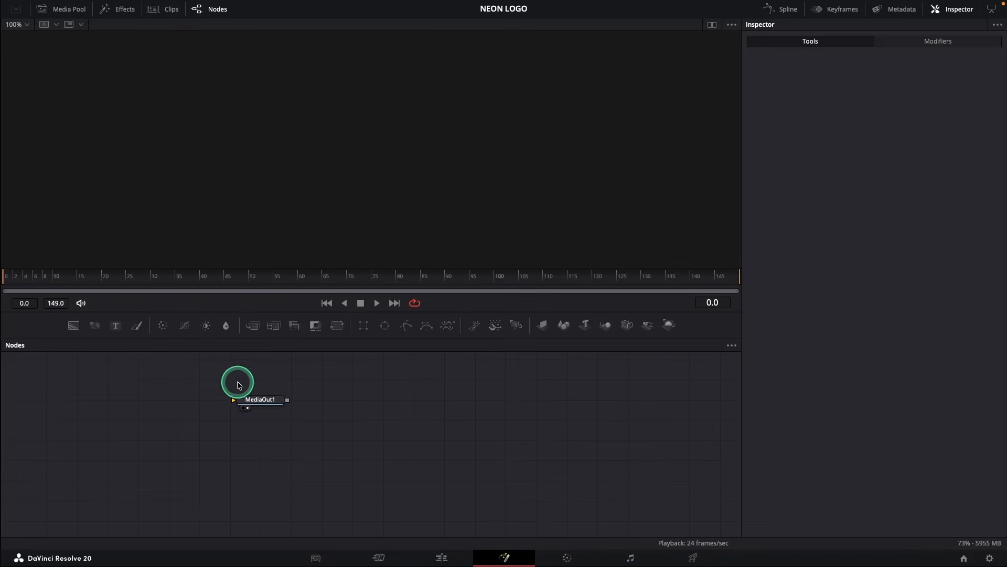
left_click(238, 384)
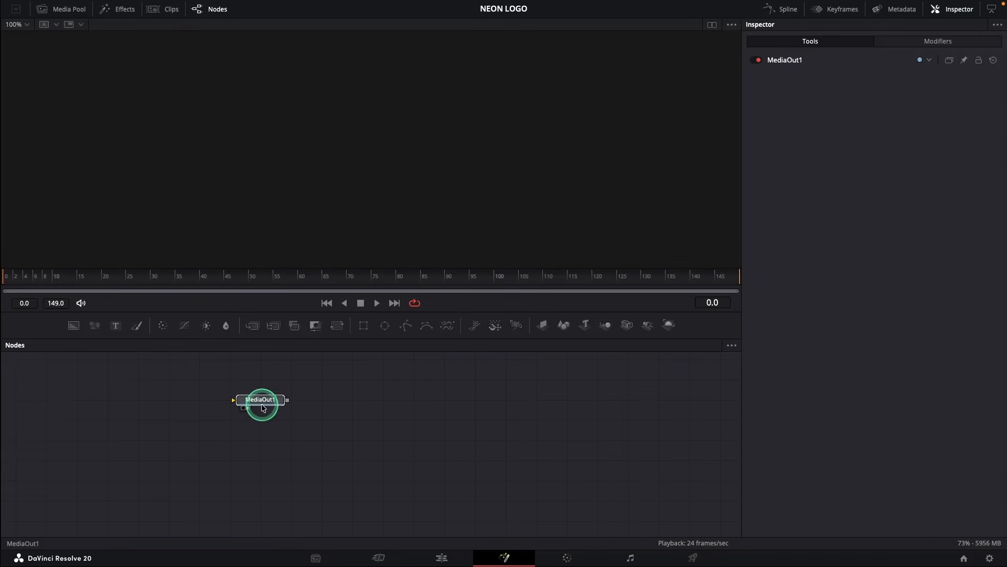
Move MediaOut1 away to make room, add a Background node, and connect it to MediaOut1
left_click_drag(260, 402, 650, 511)
left_click_drag(73, 326, 520, 510)
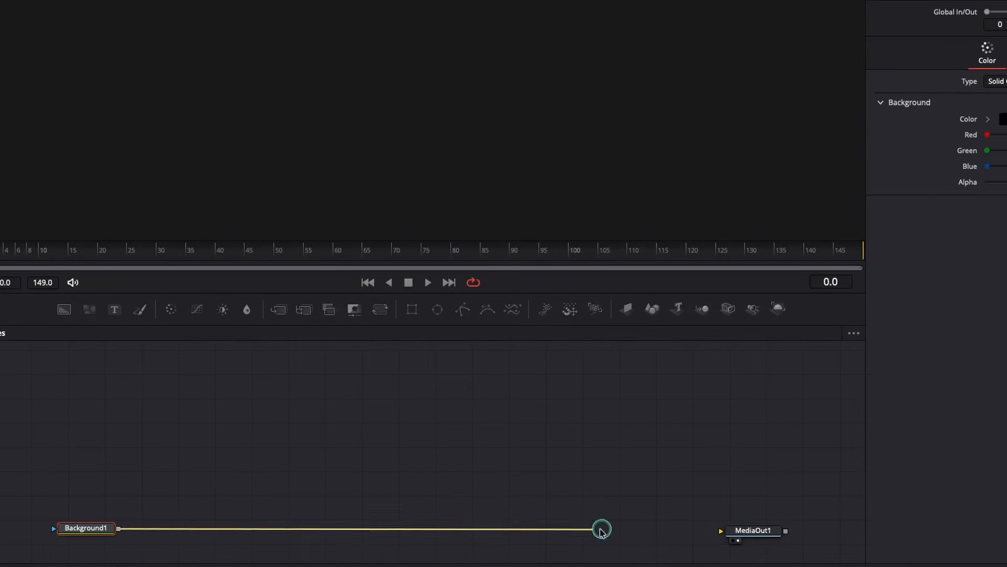
left_click_drag(602, 530, 723, 531)
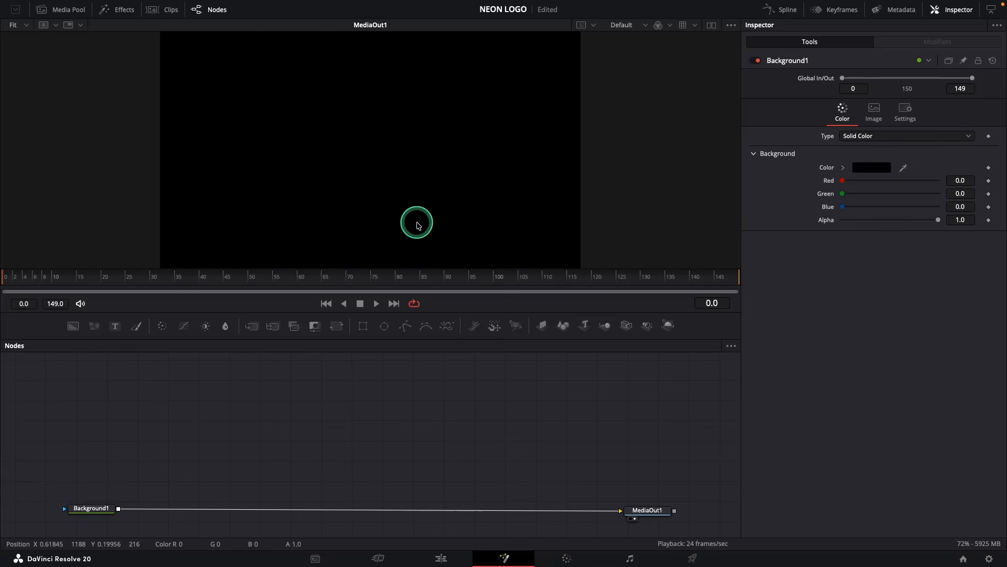
Add a Text node reading EDI and preview it in a second viewer beside the MediaOut1 view
left_click(193, 375)
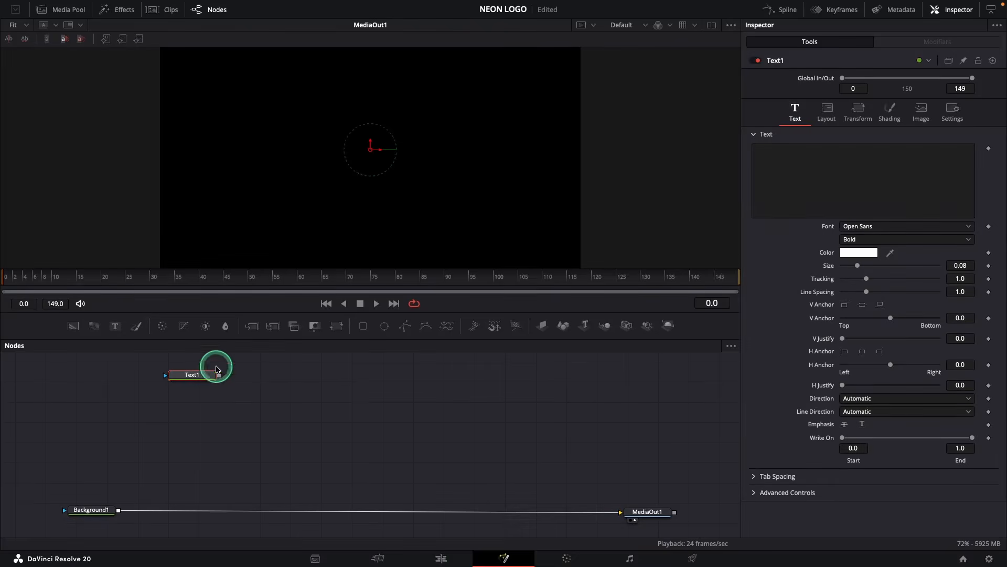
left_click(842, 198)
type("EDI")
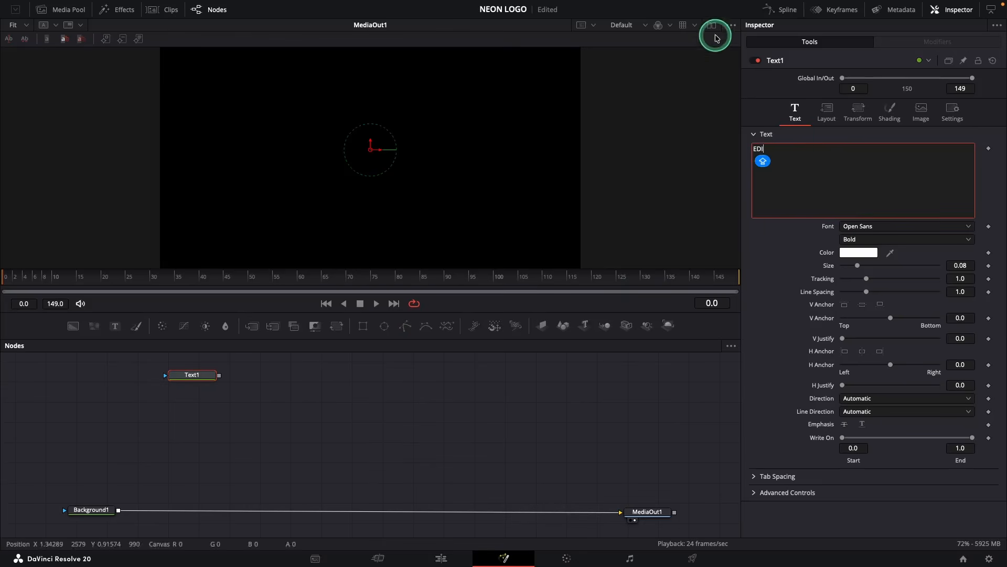
left_click(711, 25)
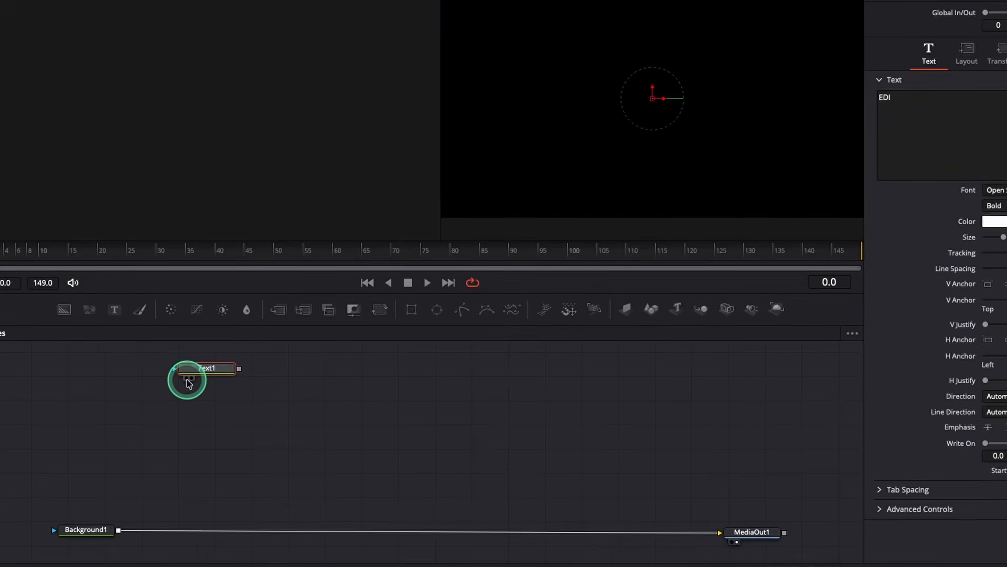
left_click(189, 379)
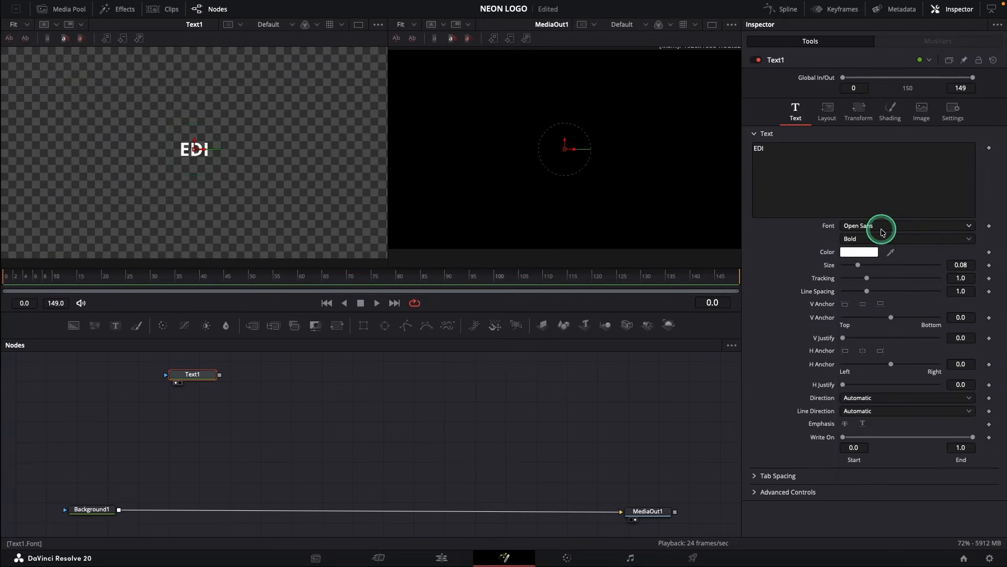
Style the EDI text with the Bebas Neue font, size about 0.41, and the Red colour
left_click(882, 231)
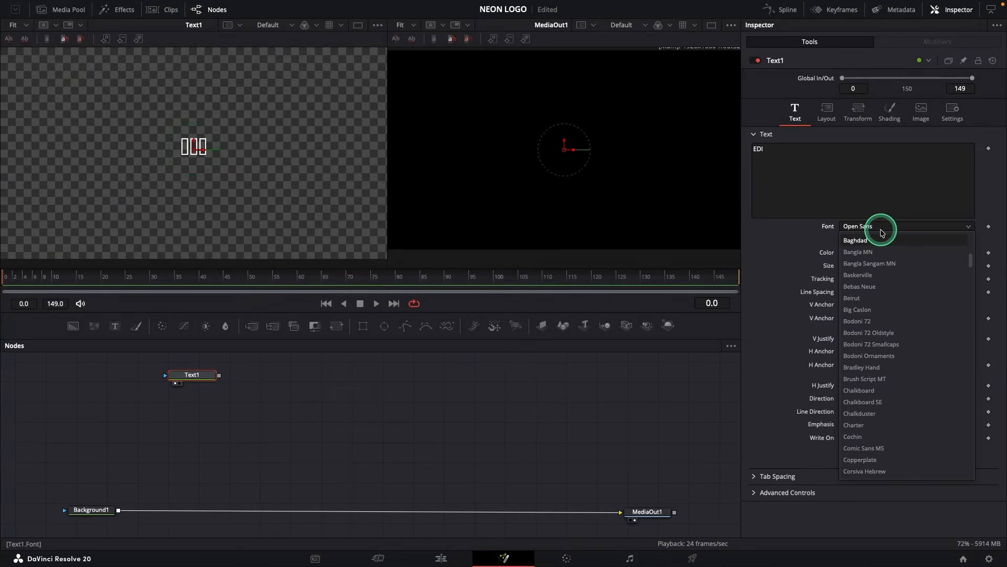
left_click(872, 286)
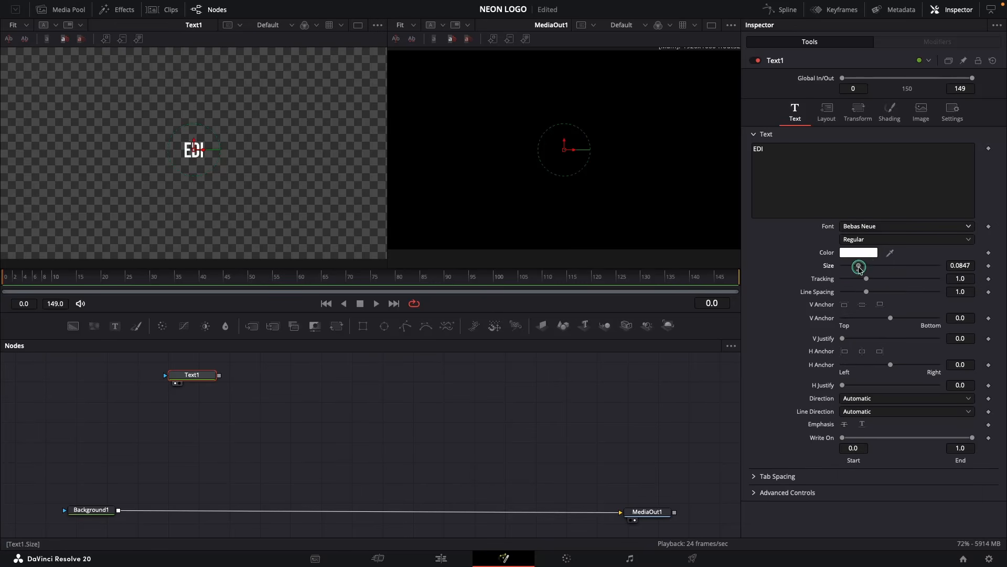
left_click_drag(866, 271, 924, 274)
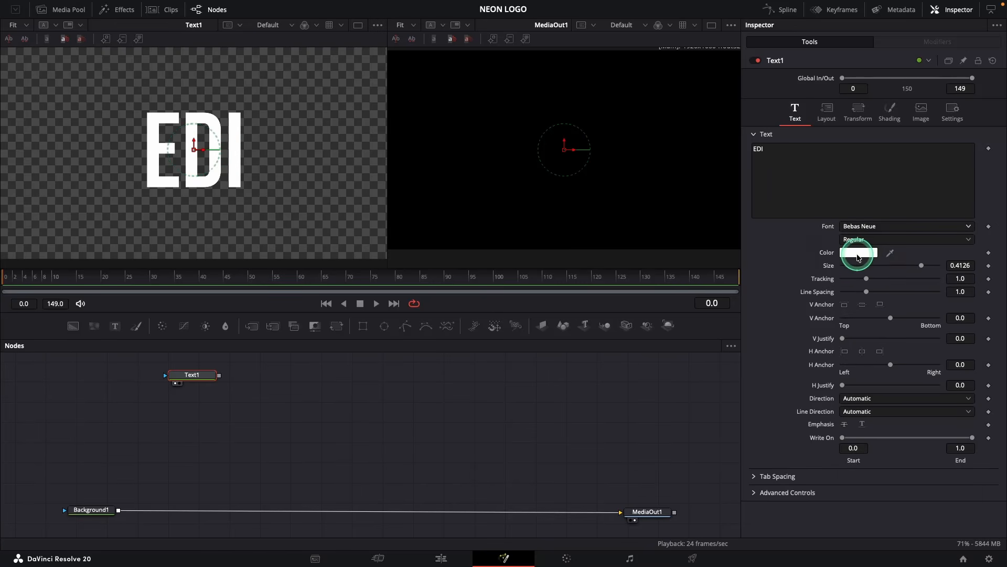
left_click(858, 254)
left_click(741, 226)
left_click(803, 287)
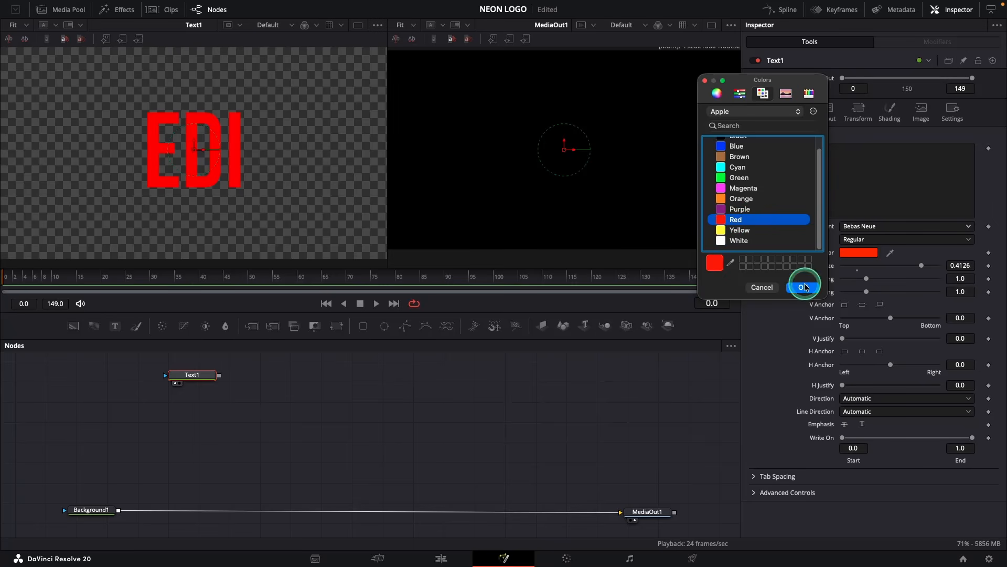
Switch the EDI text's shading to outline appearance and set its X softness to 1.2
left_click(888, 115)
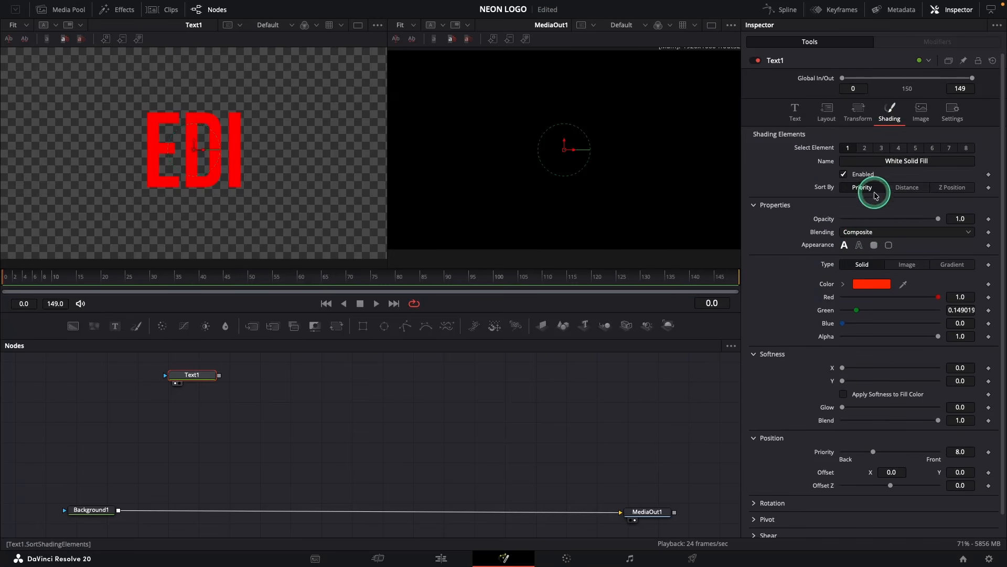
left_click(859, 246)
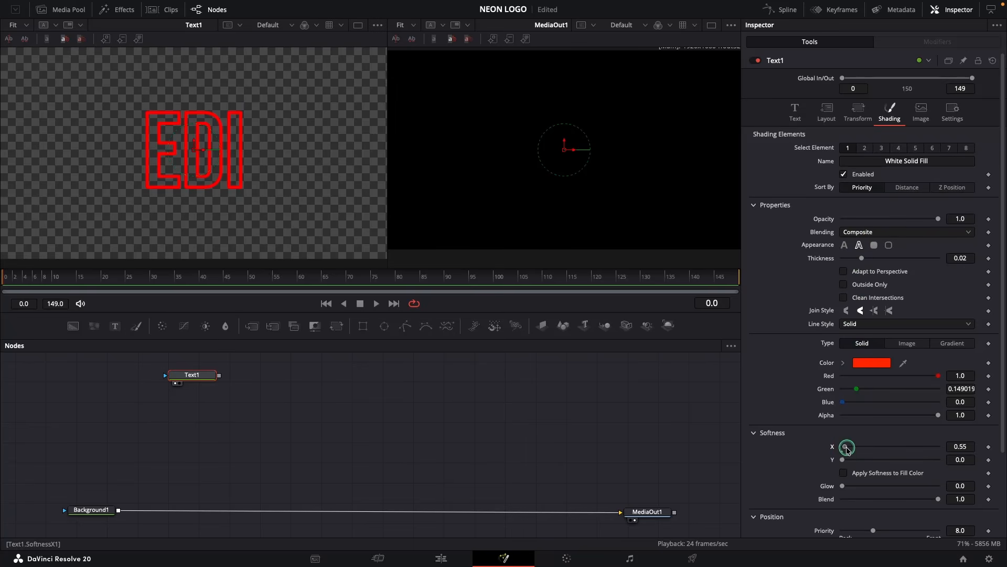
left_click(438, 450)
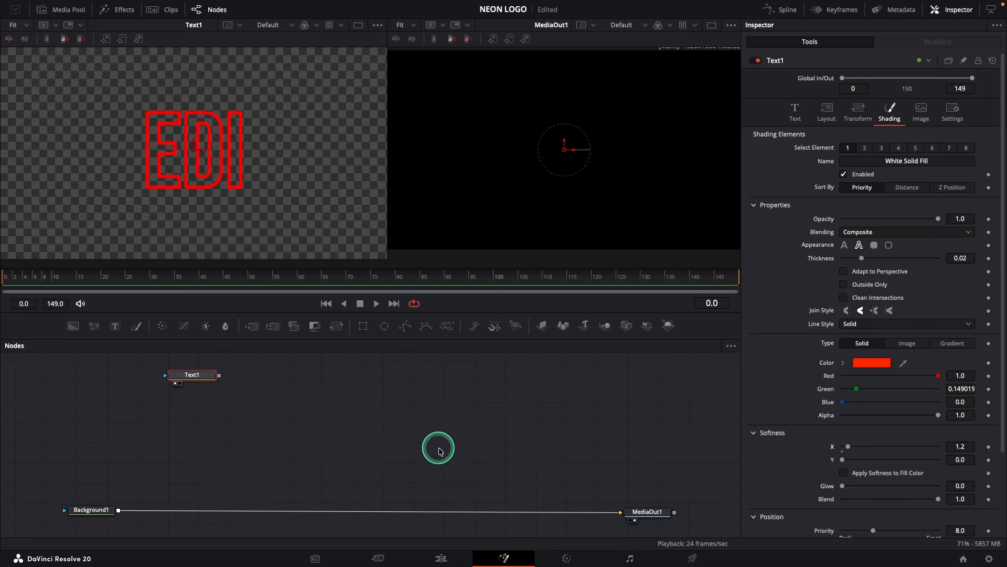
Copy the Text1 node and paste three duplicates of it in the node graph
right_click(188, 381)
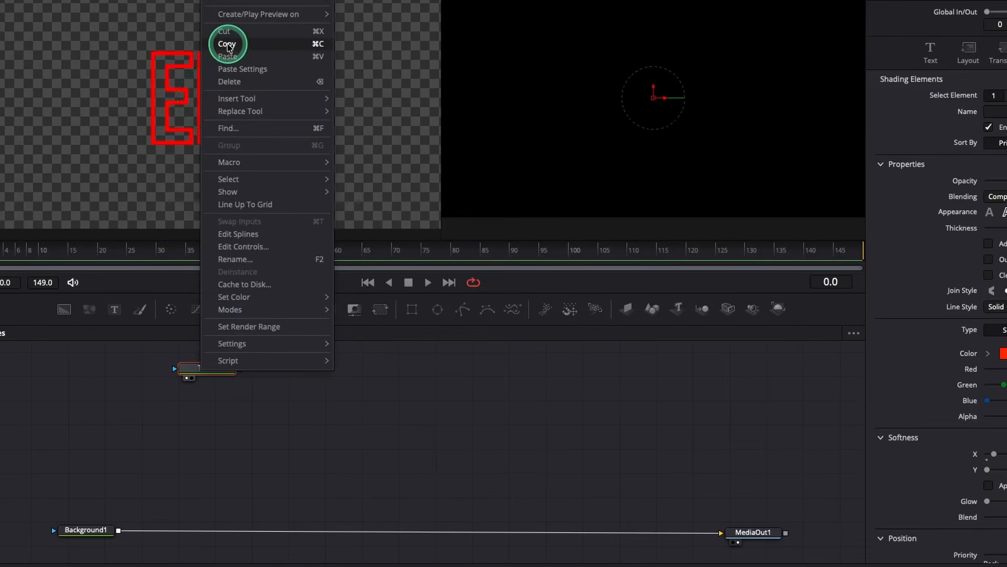
left_click(209, 104)
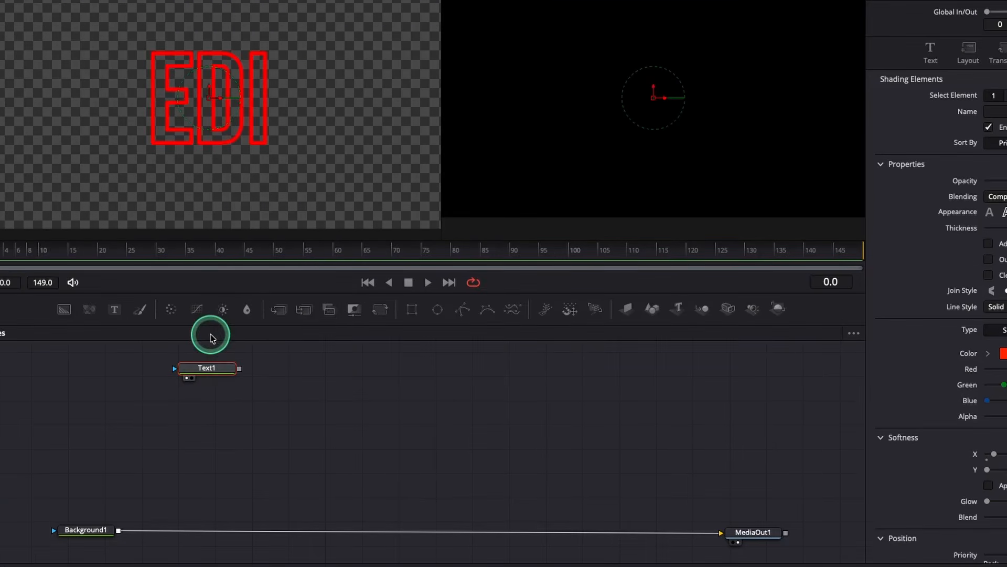
right_click(198, 400)
left_click(219, 382)
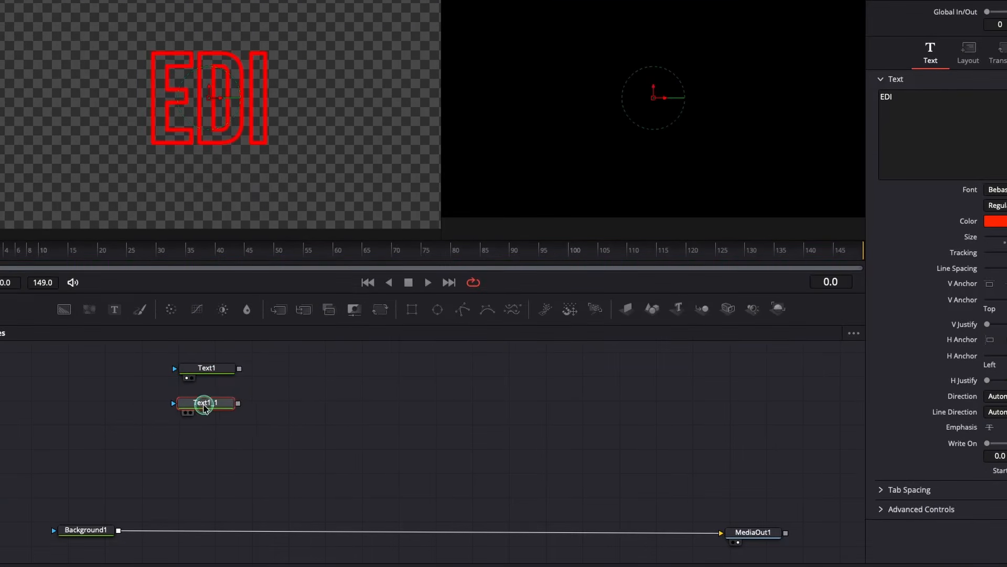
key("ctrl+v")
key("ctrl+v")
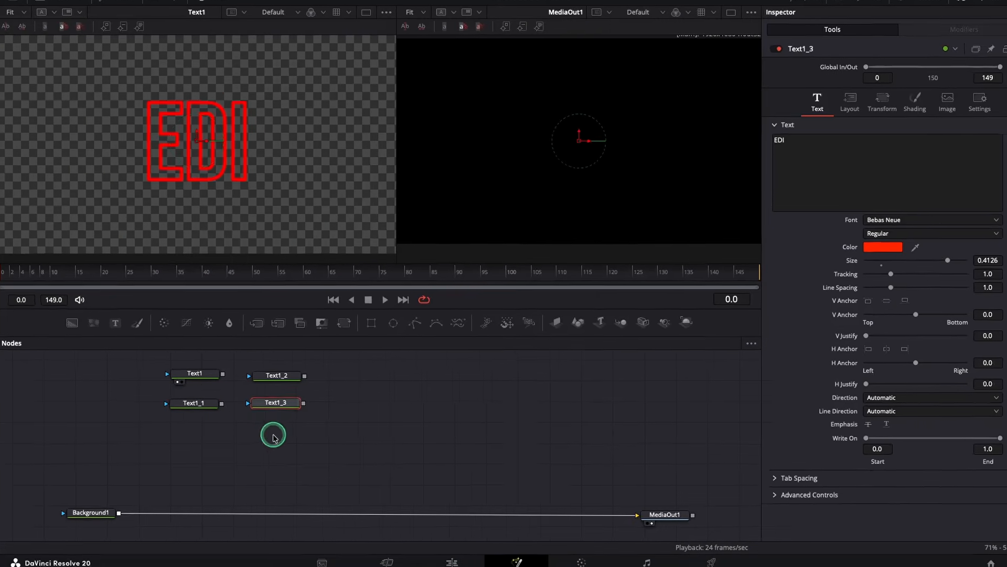
Change the three duplicated text nodes to read T in Text1_1, PUL in Text1_2, and SE in Text1_3
left_click(200, 409)
left_click(795, 194)
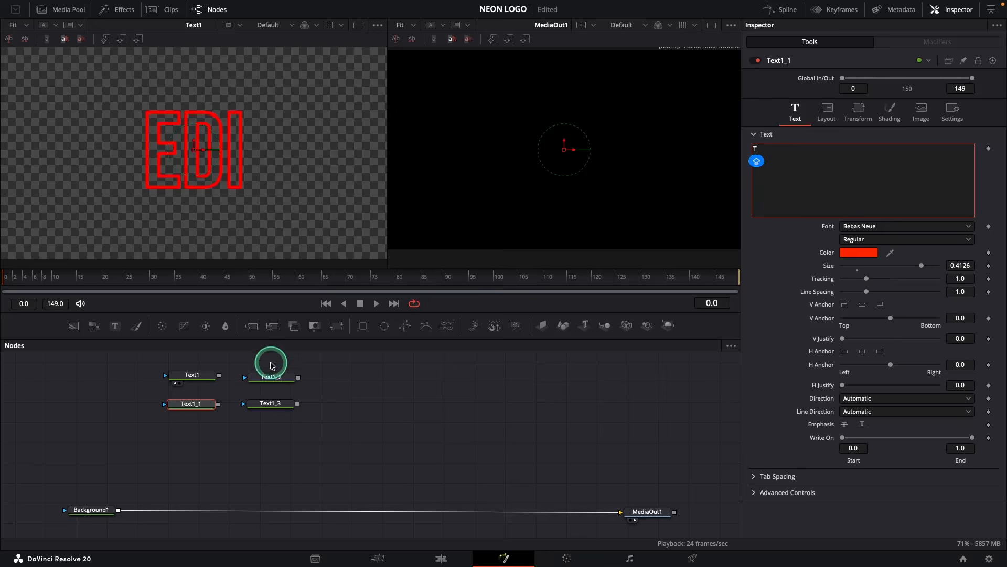
left_click(271, 376)
left_click(810, 173)
type("PUL")
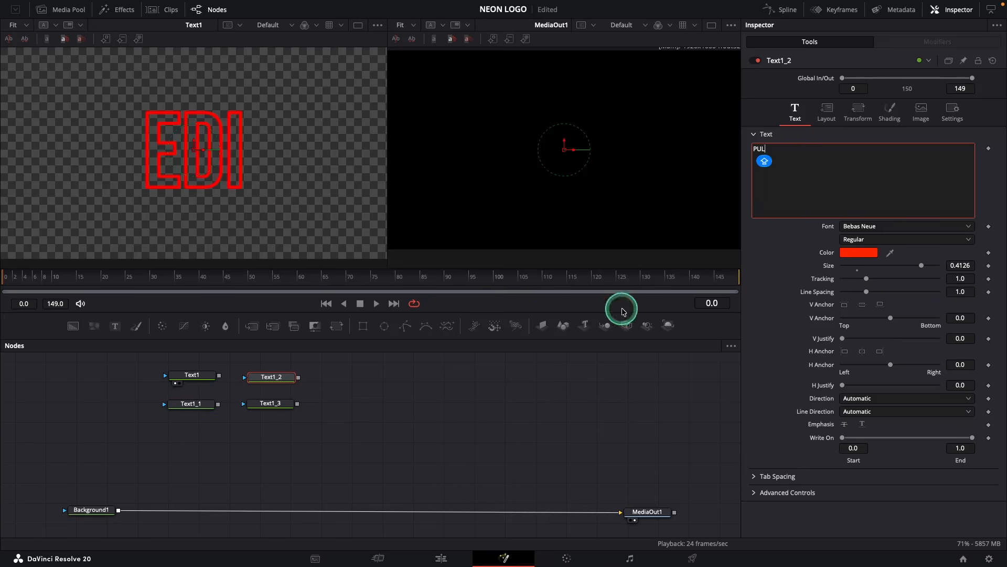
left_click(271, 403)
left_click(855, 196)
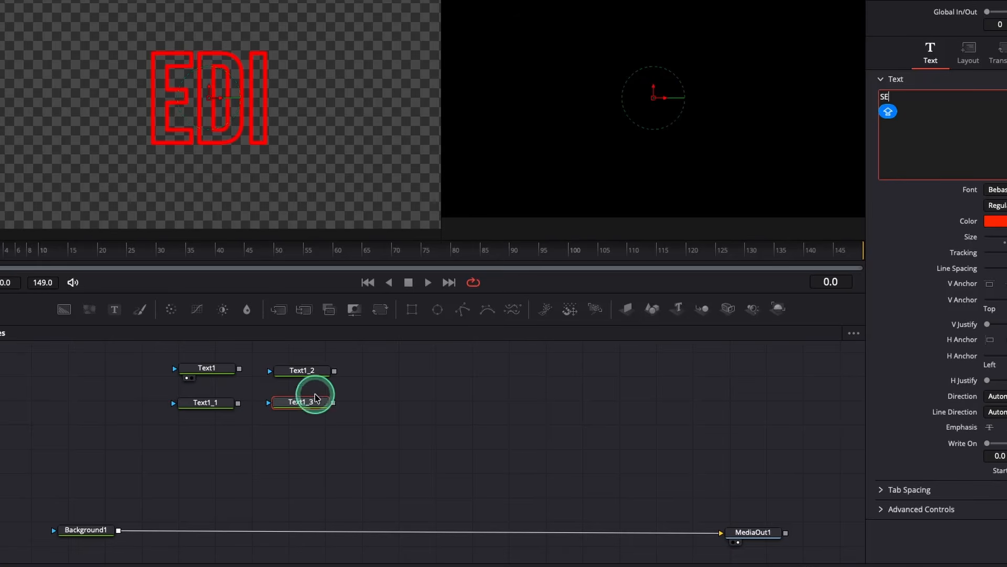
Feed all four text nodes into a new MultiMerge node and arrange them on both sides of it
left_click_drag(307, 317, 253, 436)
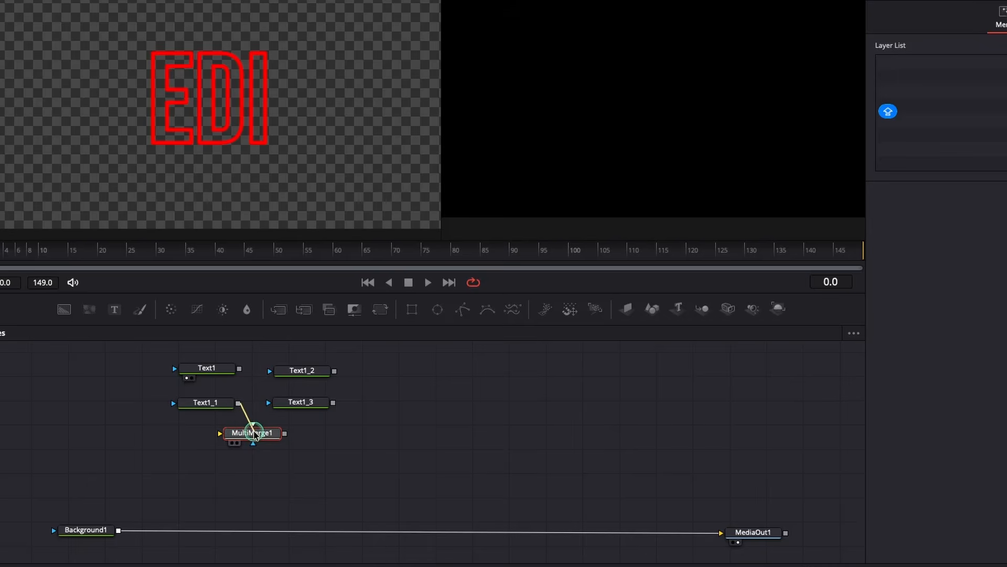
mouse_move(254, 435)
left_mouse_down()
mouse_move(254, 443)
mouse_move(268, 427)
mouse_move(267, 446)
left_mouse_up()
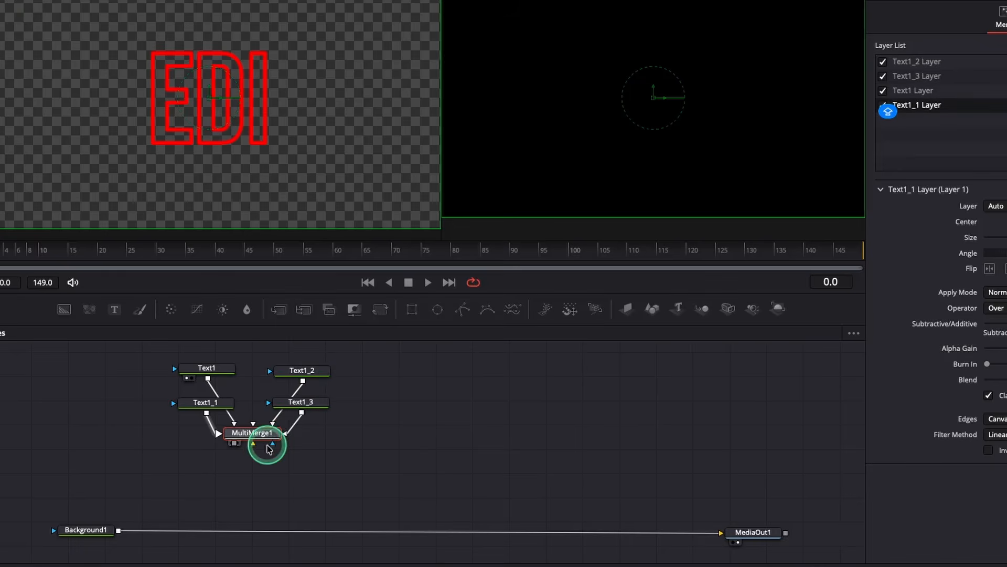
left_click_drag(302, 404, 332, 426)
left_click_drag(303, 372, 299, 400)
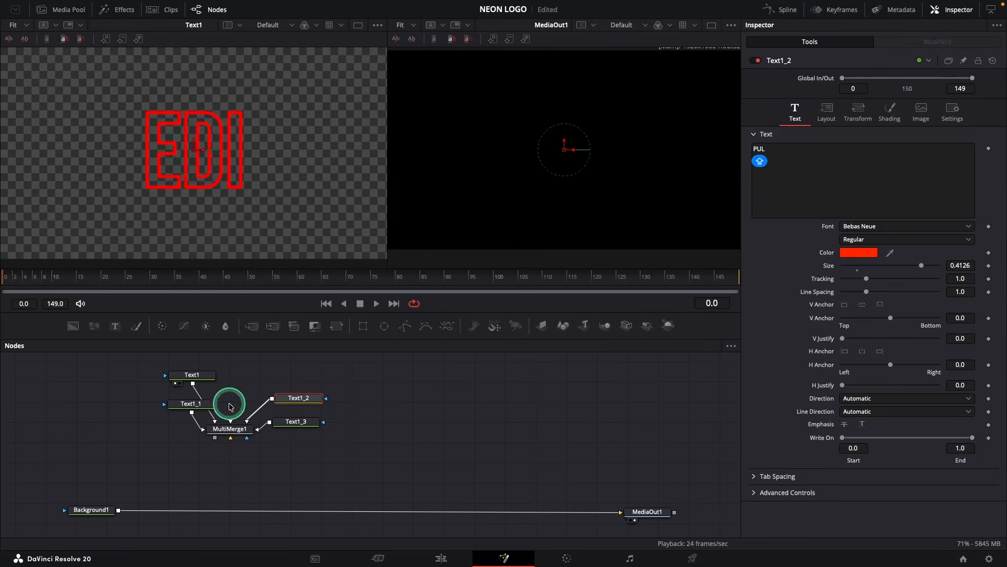
left_click_drag(204, 405, 181, 425)
left_click_drag(203, 377, 178, 427)
left_click_drag(195, 402, 310, 444)
left_click_drag(224, 430, 231, 394)
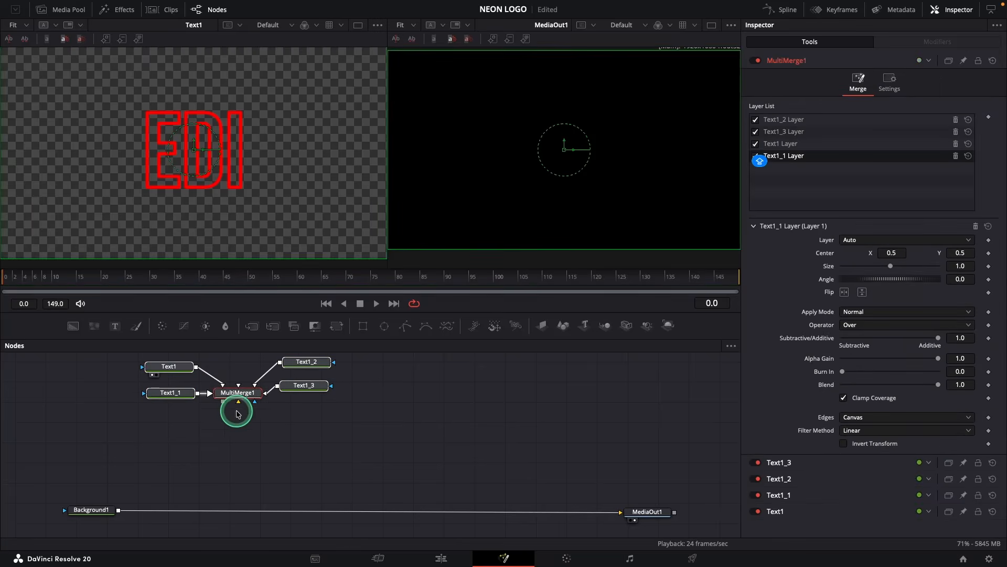
Insert a Merge node between Background1 and MediaOut1 and connect MultiMerge1's output to its foreground input
left_click(80, 511)
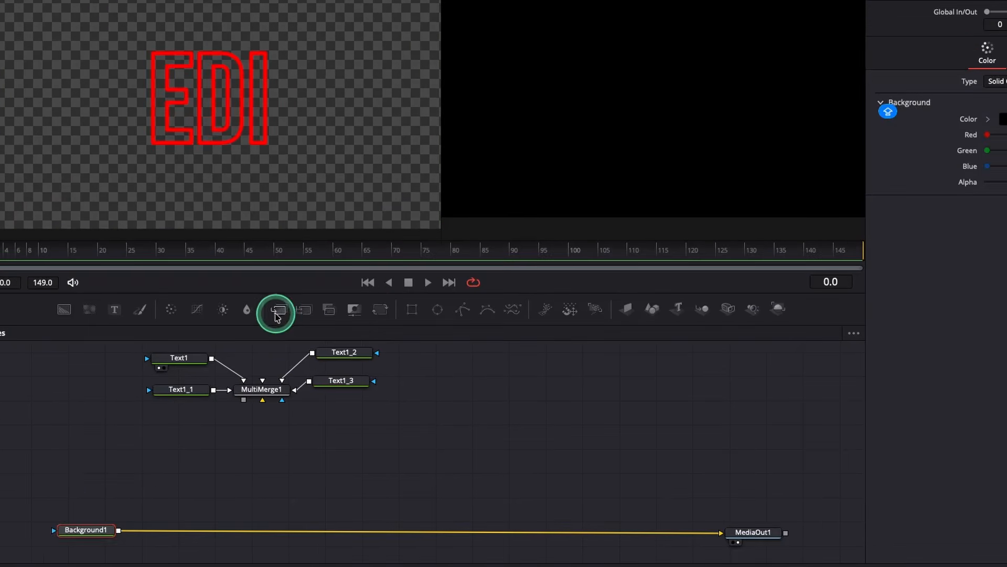
left_click(251, 326)
left_click_drag(155, 503, 260, 523)
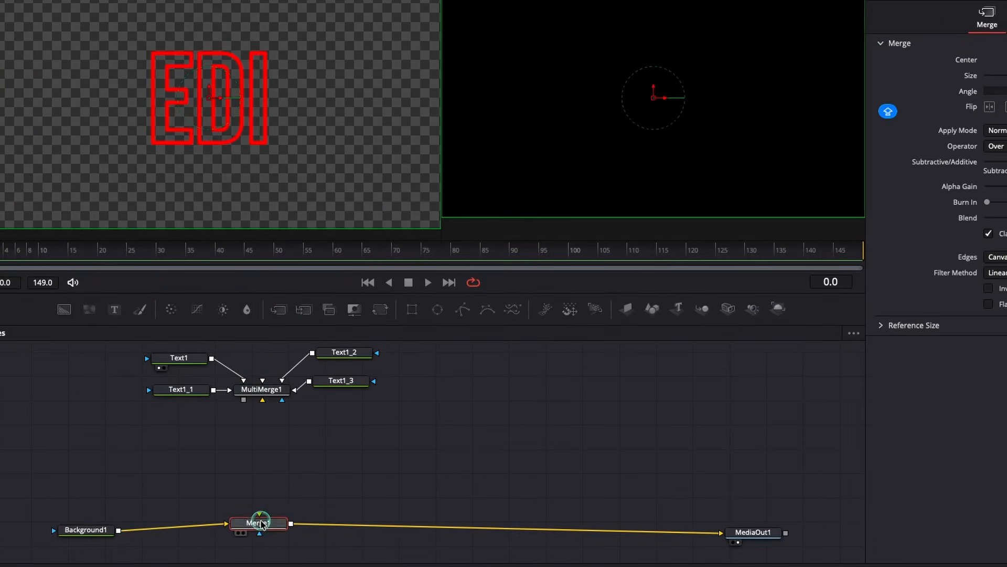
left_click_drag(244, 400, 261, 519)
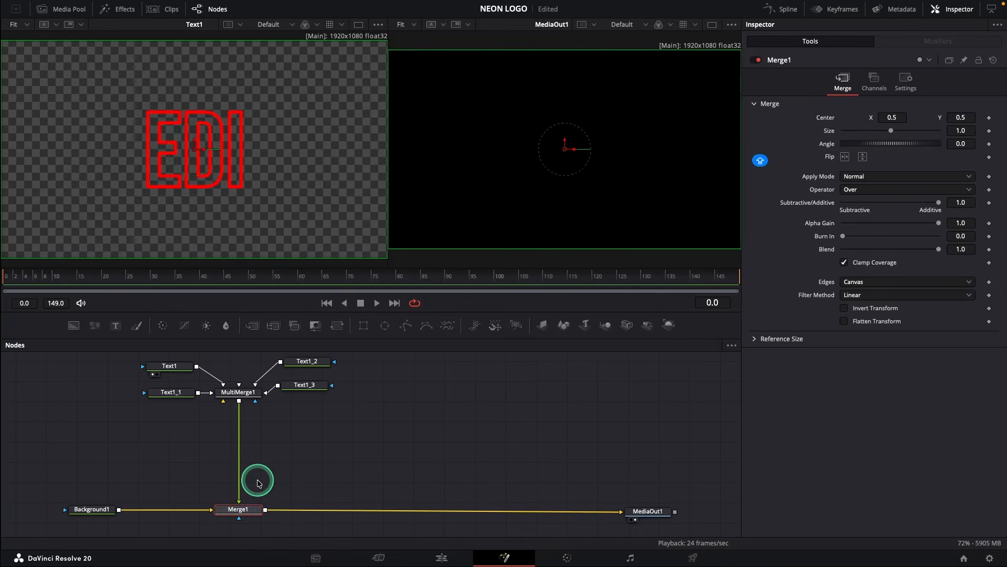
left_click(257, 483)
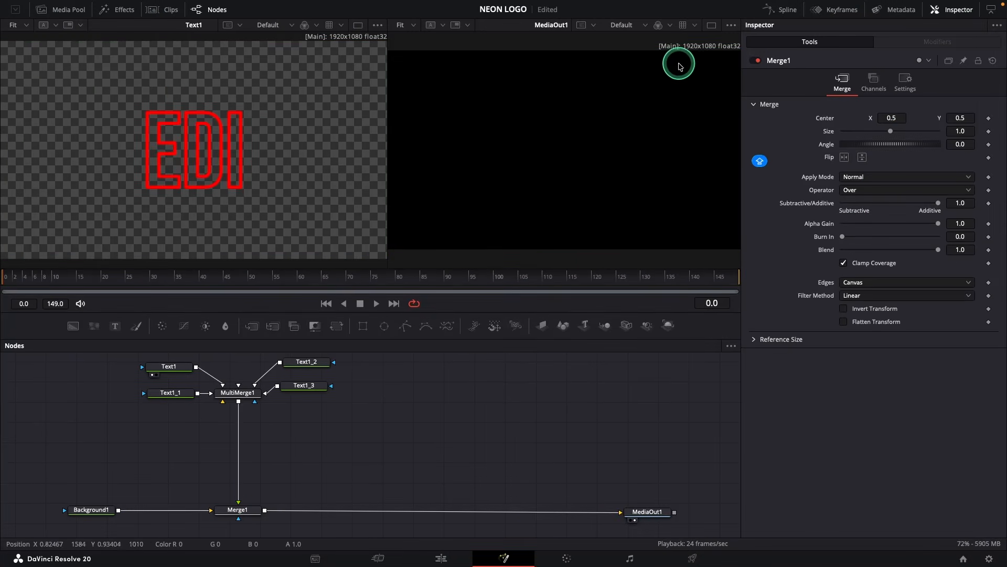
Return to a single viewer and connect Background1's output to MultiMerge1's background input
left_click(712, 24)
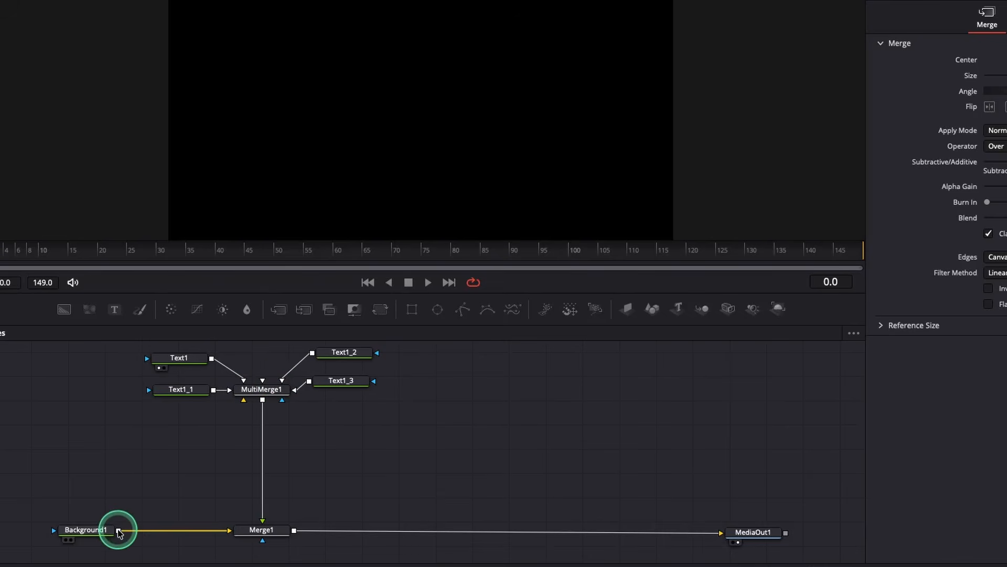
left_click_drag(119, 530, 135, 501)
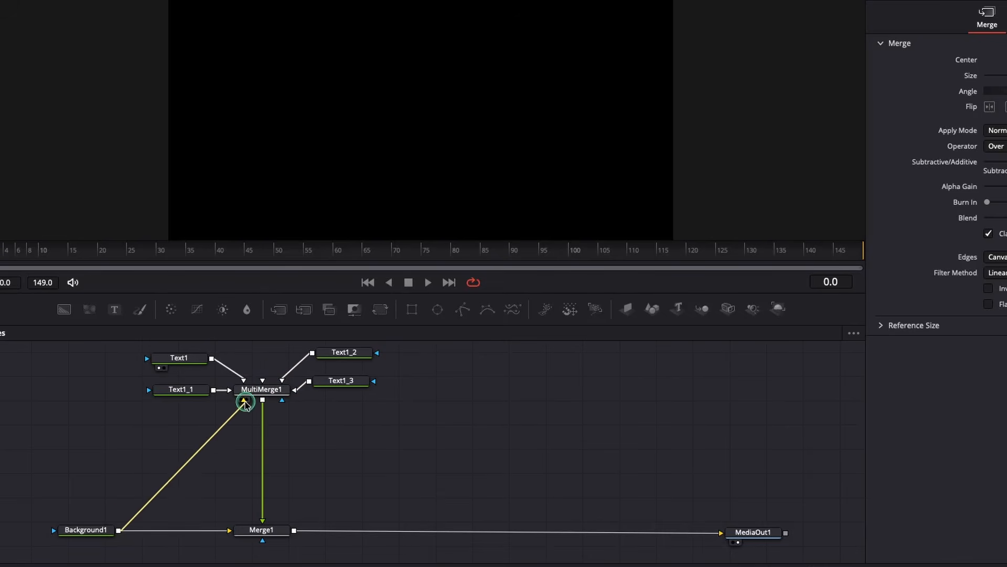
left_click_drag(244, 403, 244, 402)
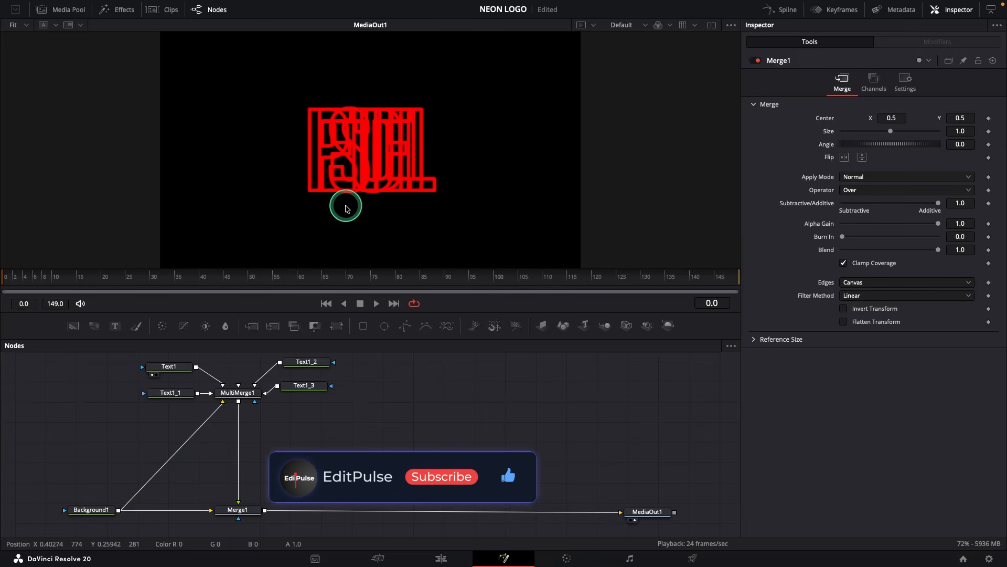
Move the EDI text of Text1 toward the frame's left edge and place Text1_1's T right after it using layout Center X
left_click(170, 365)
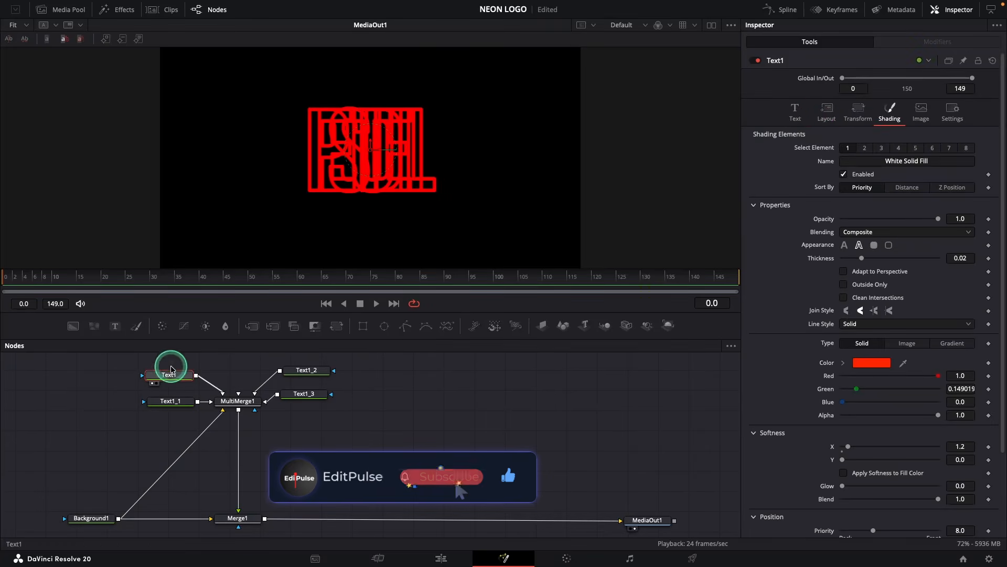
left_click(827, 111)
left_click(888, 160)
left_click_drag(888, 161, 711, 164)
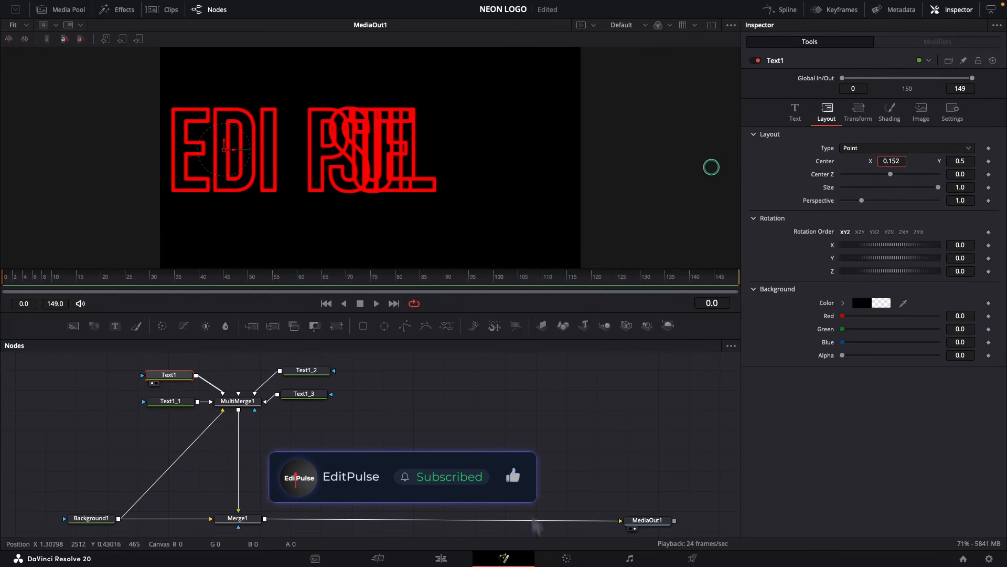
left_click(176, 400)
left_click(827, 112)
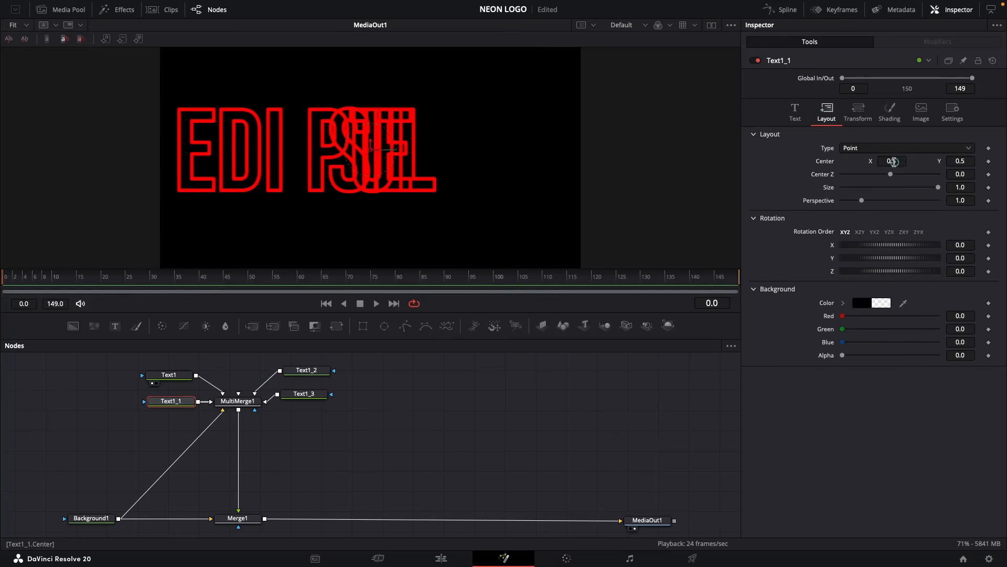
left_click_drag(893, 162, 596, 302)
Adjust the layout Center X of Text1_2 and Text1_3 so PUL and SE complete the EDIT PULSE line
left_click(305, 370)
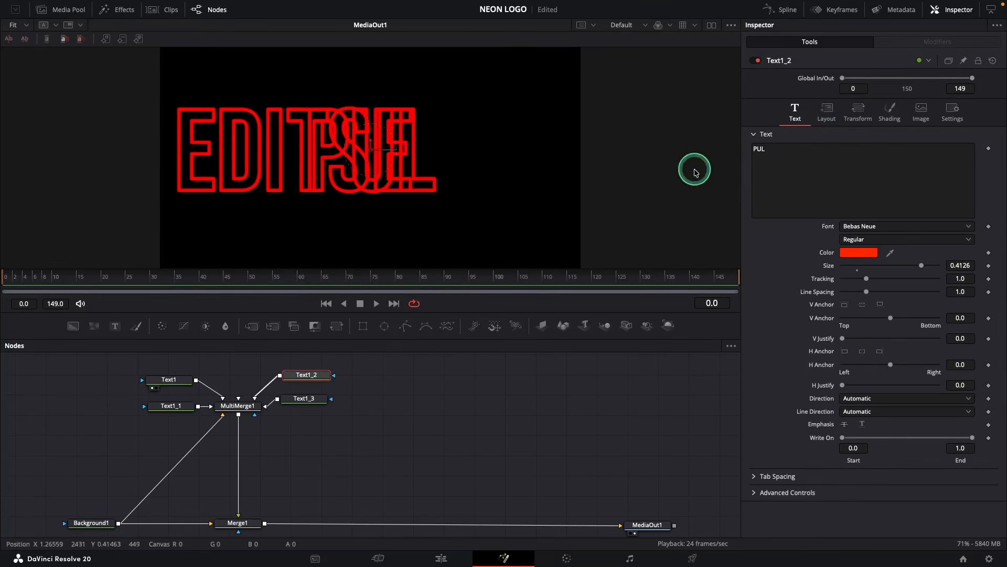
left_click(828, 111)
mouse_move(891, 161)
left_mouse_down()
mouse_move(940, 180)
mouse_move(888, 162)
left_mouse_up()
left_click(304, 398)
left_click(834, 115)
Insert a Transform node between MultiMerge1 and Merge1, keeping Text1_3 lined up beneath Text1_2
left_click(234, 406)
left_click(336, 326)
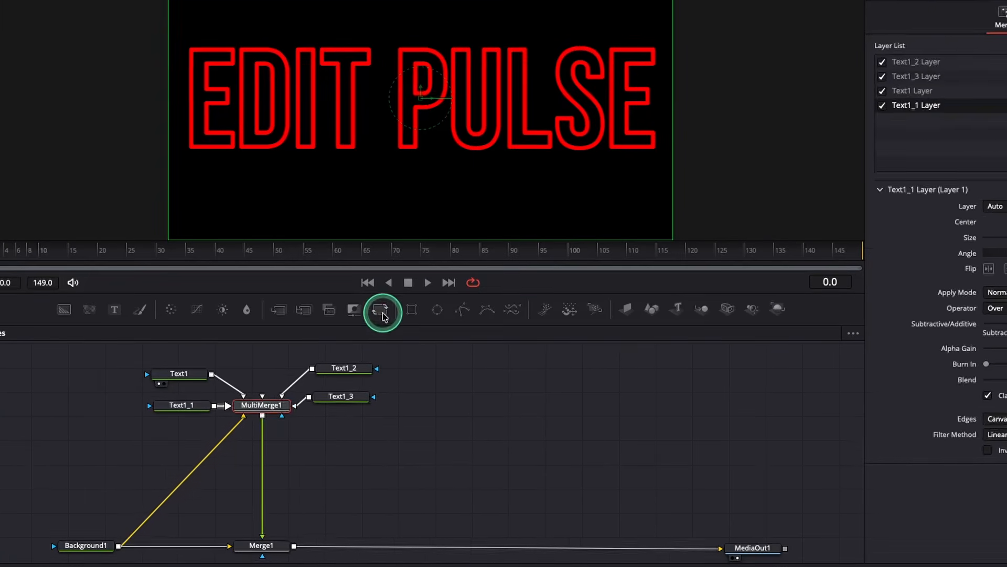
left_click_drag(304, 398, 264, 443)
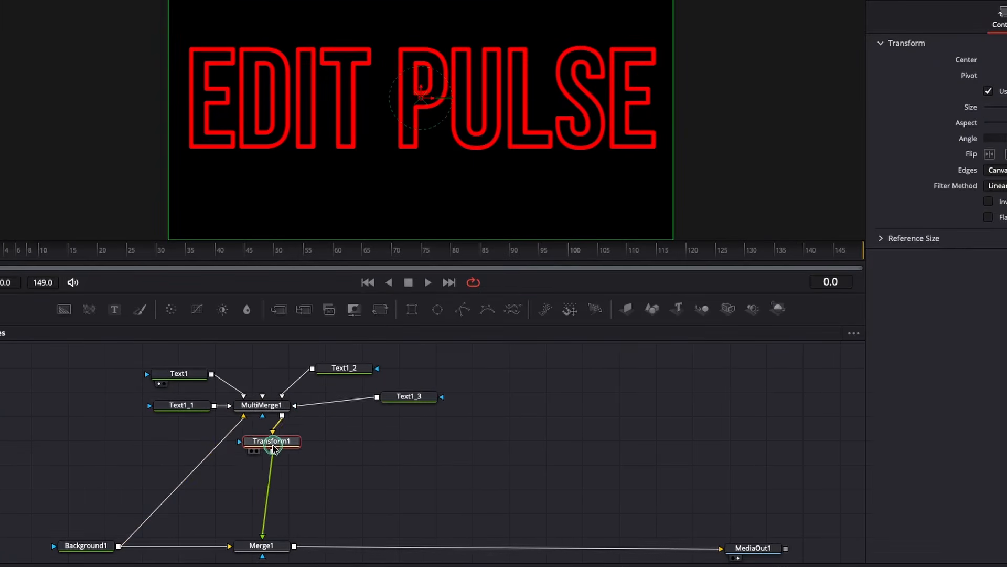
left_click_drag(407, 402, 350, 370)
Add a Soft Glow node after Transform1, set its Gain to 0.82 and increase its Glow Size
left_click(286, 438)
key("shift+space")
type("soft")
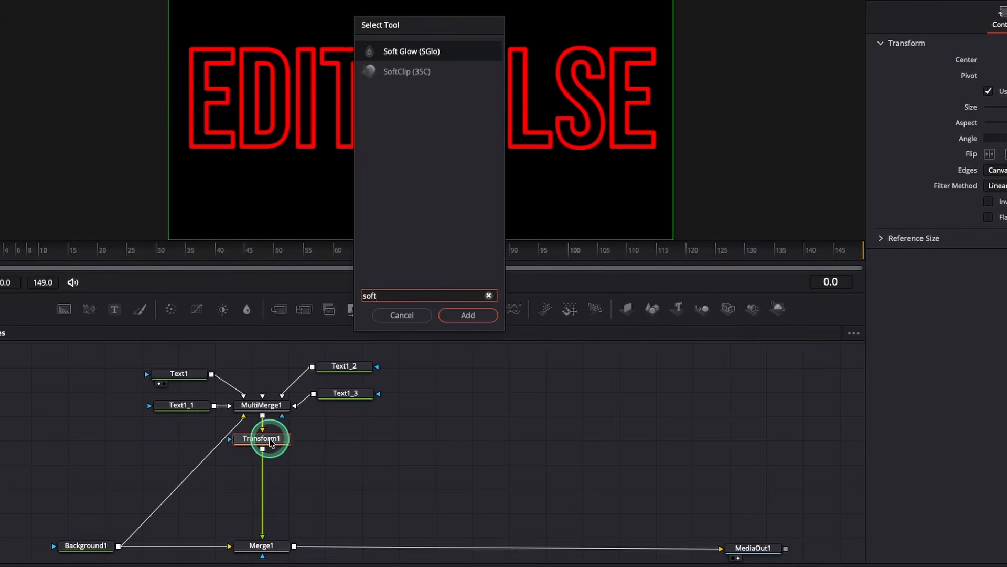
left_click(467, 315)
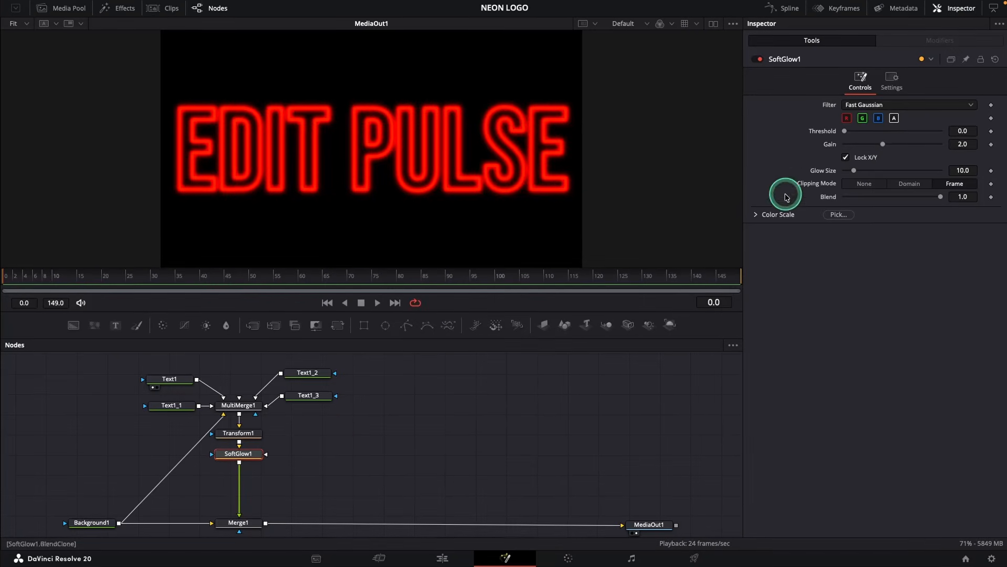
left_click_drag(883, 144, 860, 146)
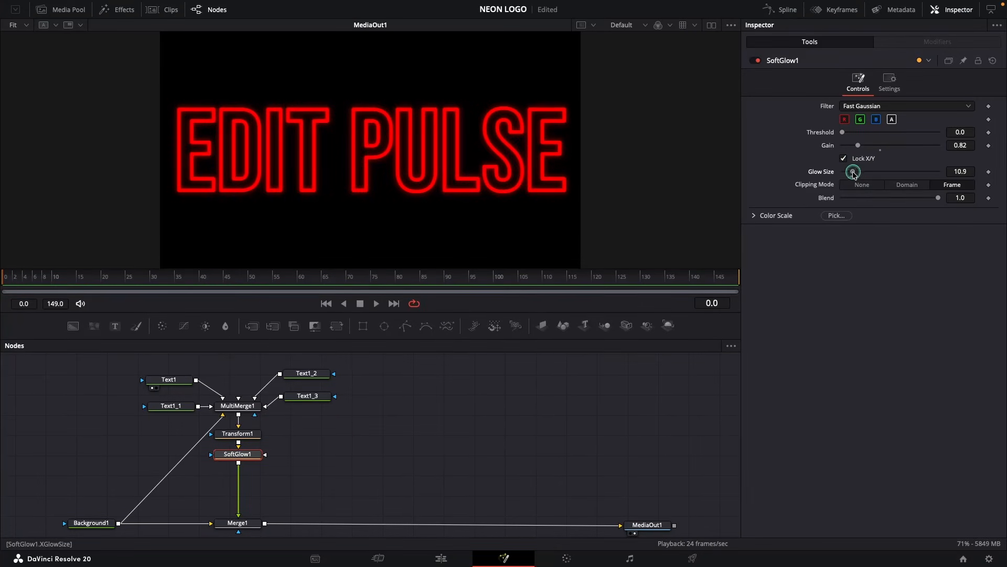
Add a Flicker Addition node after SoftGlow1
key("shift+space")
type("flicker")
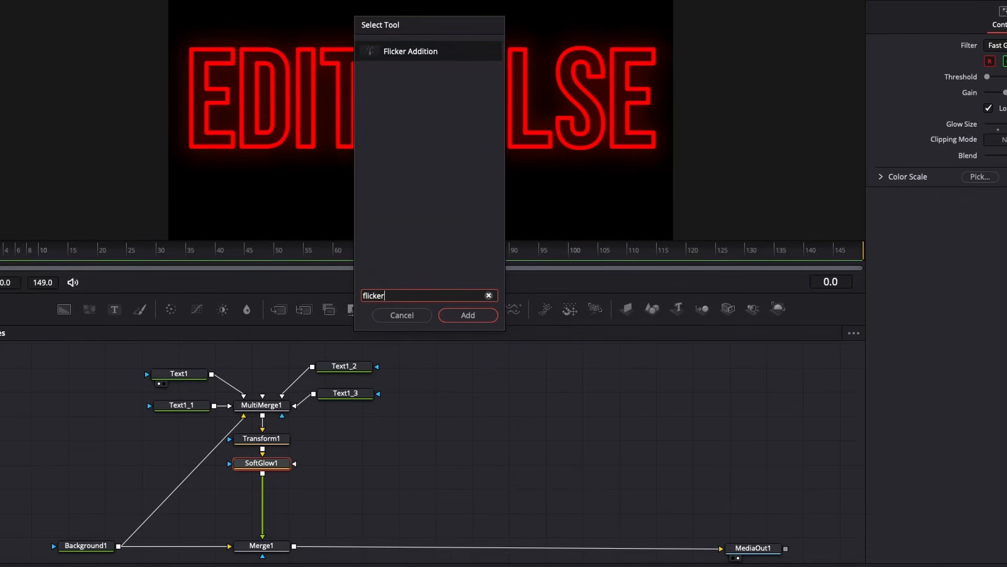
key("Return")
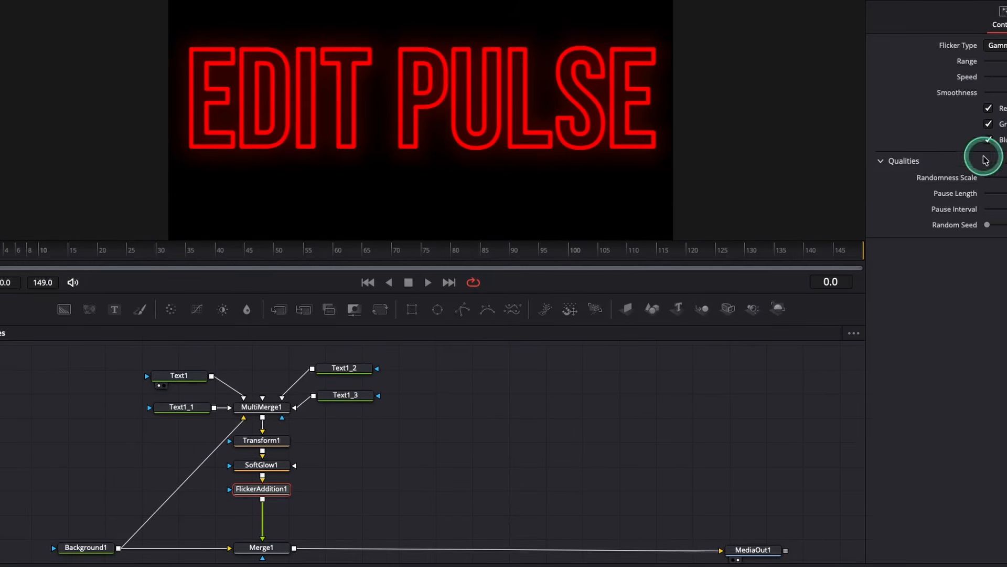
Keyframe Transform1's Size from 1.053 at frame 0 to 0.75 at frame 90
left_click(242, 442)
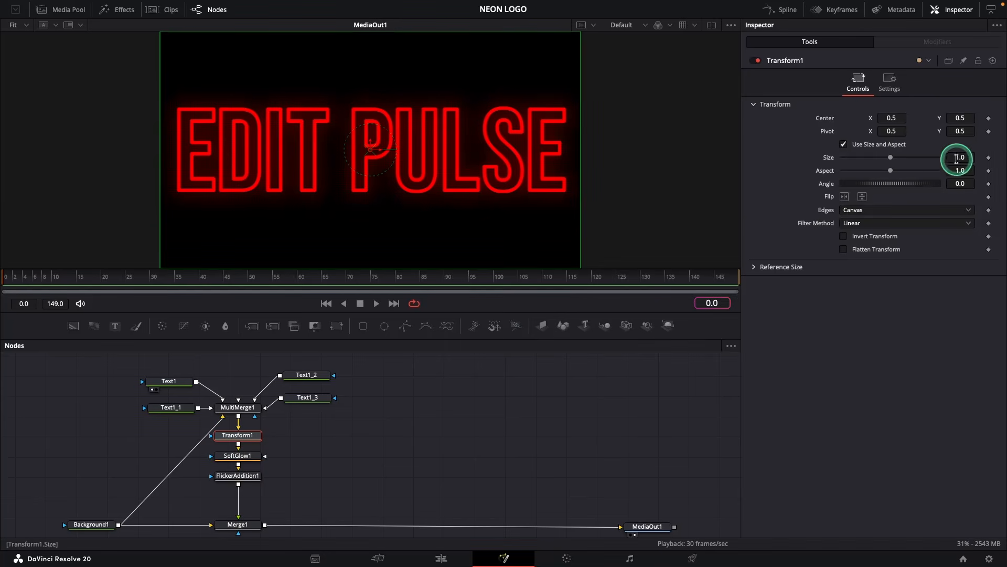
left_click_drag(960, 158, 960, 157)
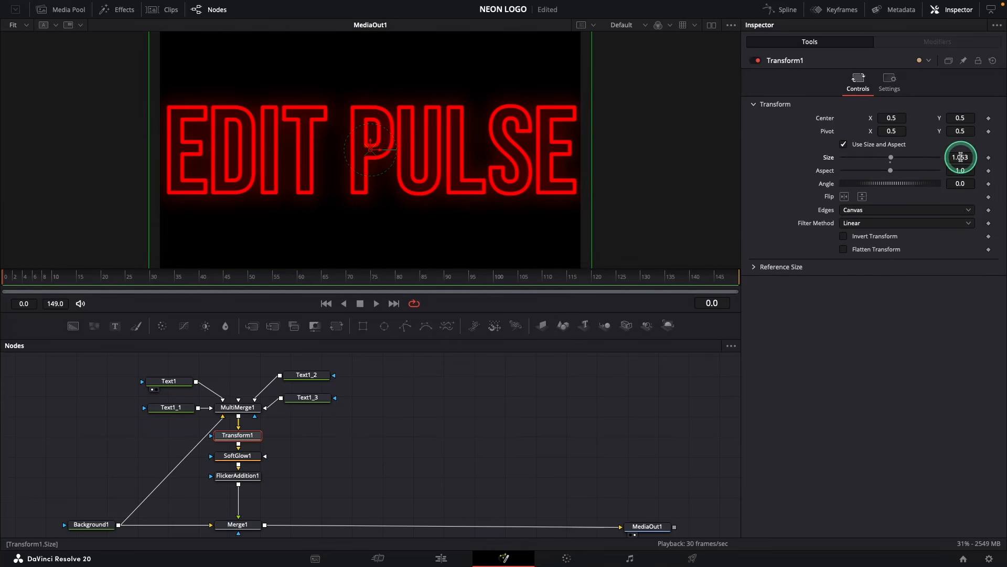
left_click(988, 159)
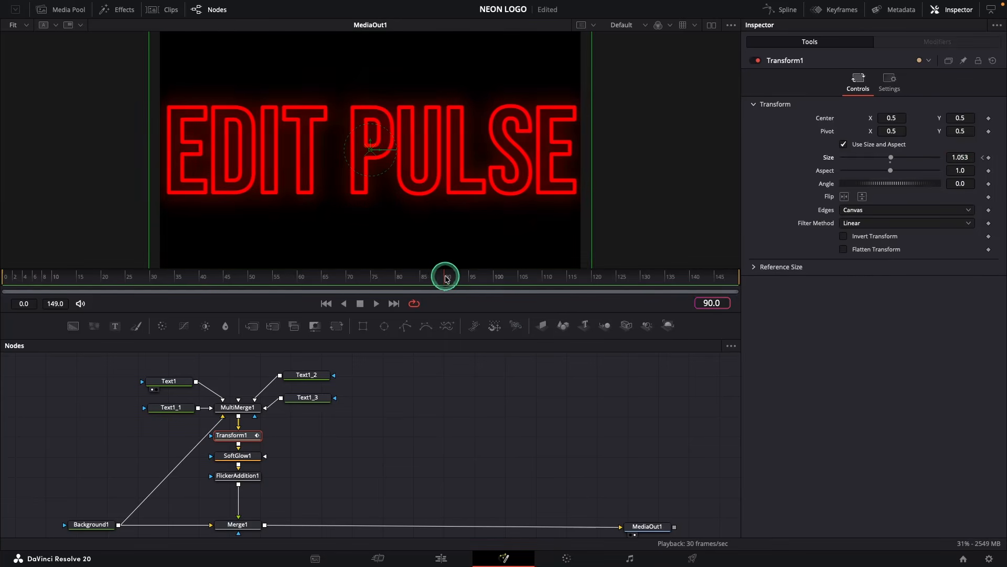
left_click_drag(891, 159, 880, 160)
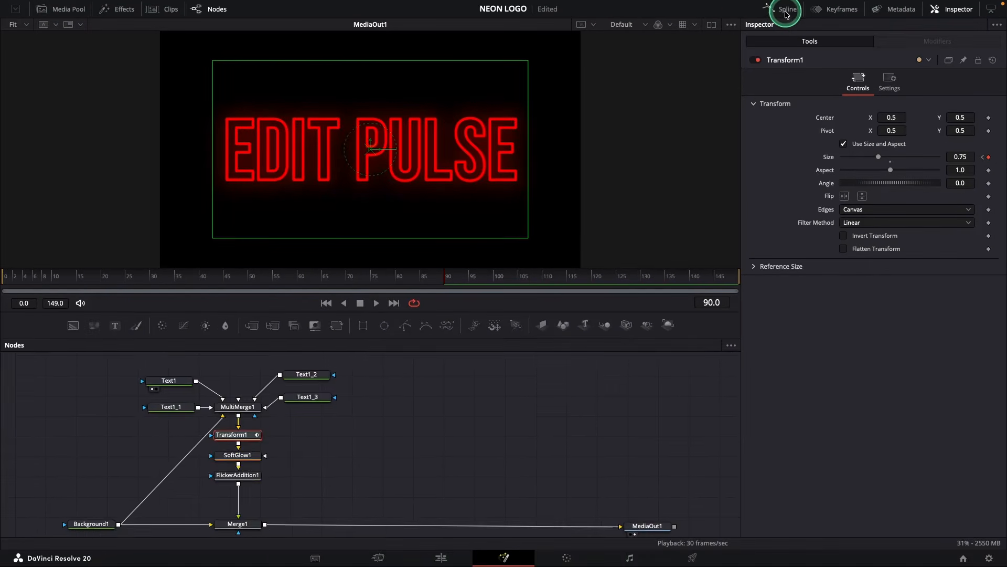
Display Transform1's Size curve in the Spline editor and fit it to the view
left_click(873, 0)
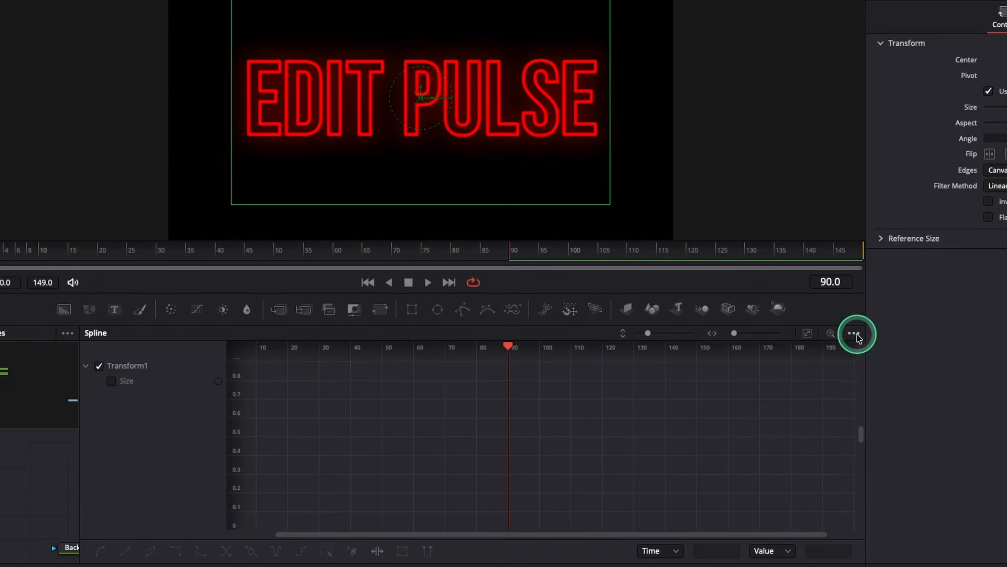
left_click(731, 345)
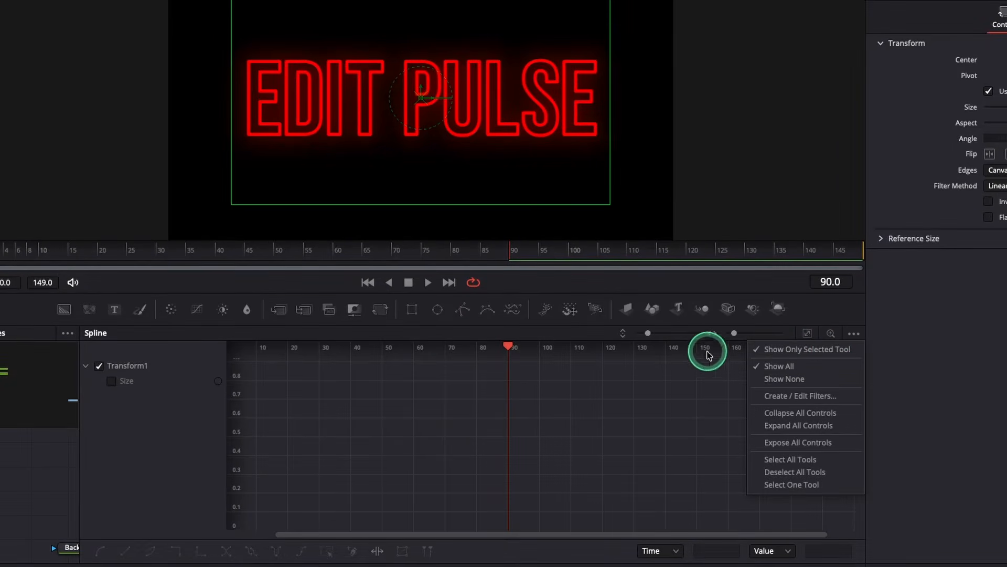
left_click(112, 381)
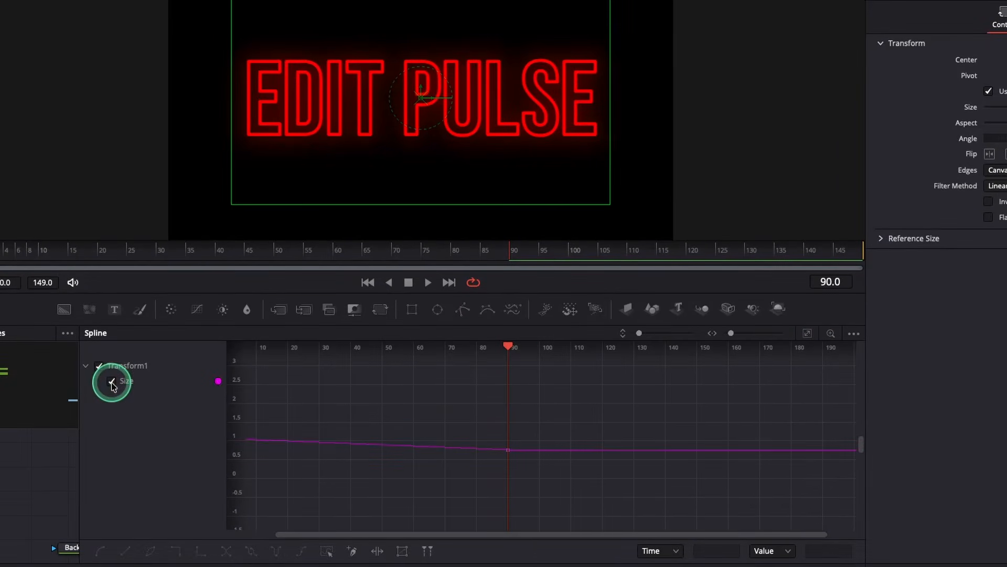
left_click(807, 333)
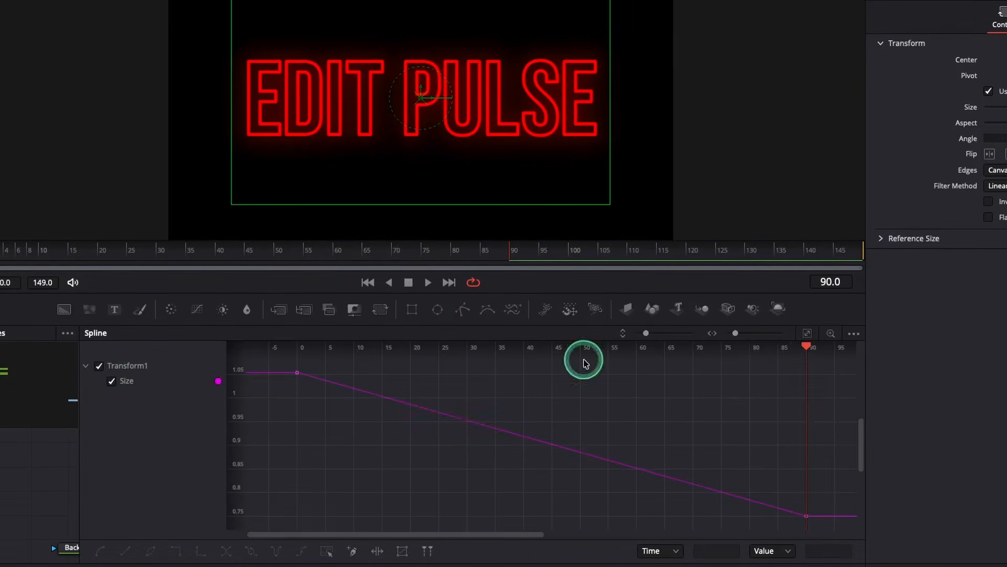
Smooth both Size keyframes and shape their handles into a fast start with a long ease-out, then close the Spline editor
left_click_drag(293, 366, 826, 525)
key("s")
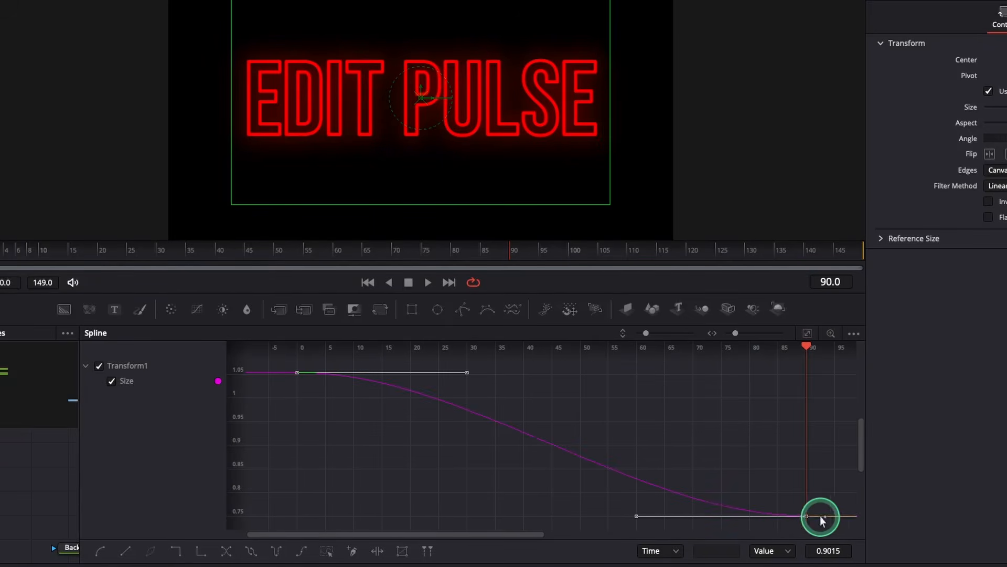
left_click(637, 517)
left_click_drag(531, 518, 406, 519)
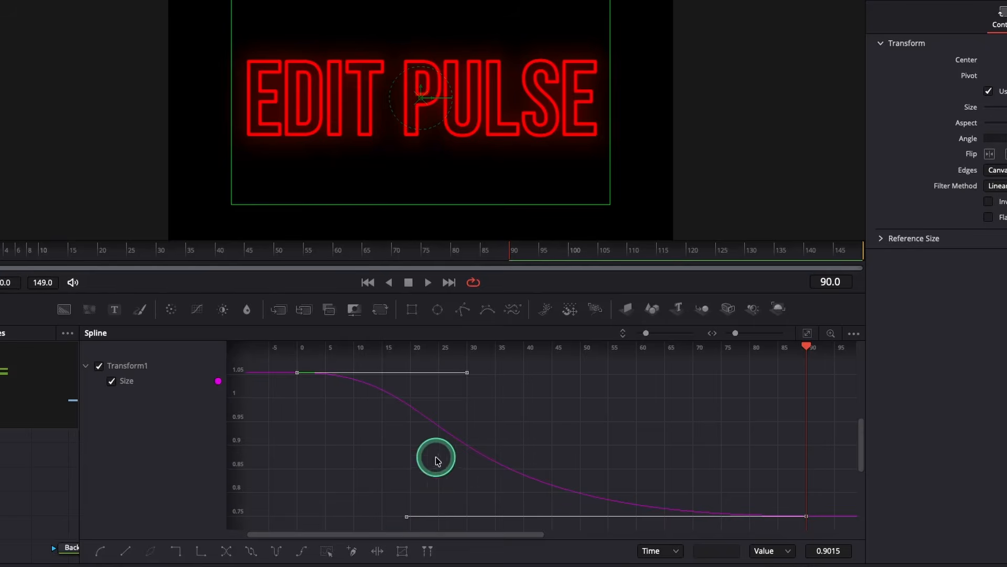
left_click_drag(466, 373, 380, 464)
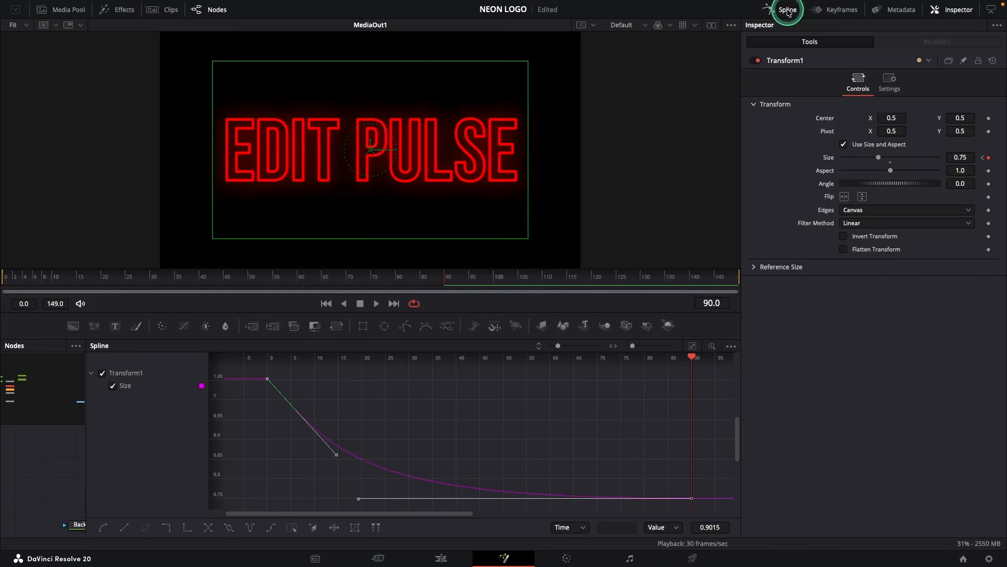
left_click(787, 12)
Set FlickerAddition1 to Gain with Range 0.306, Randomness Scale 0.459 and Pause Length 0.536, and preview the flicker
left_click(239, 475)
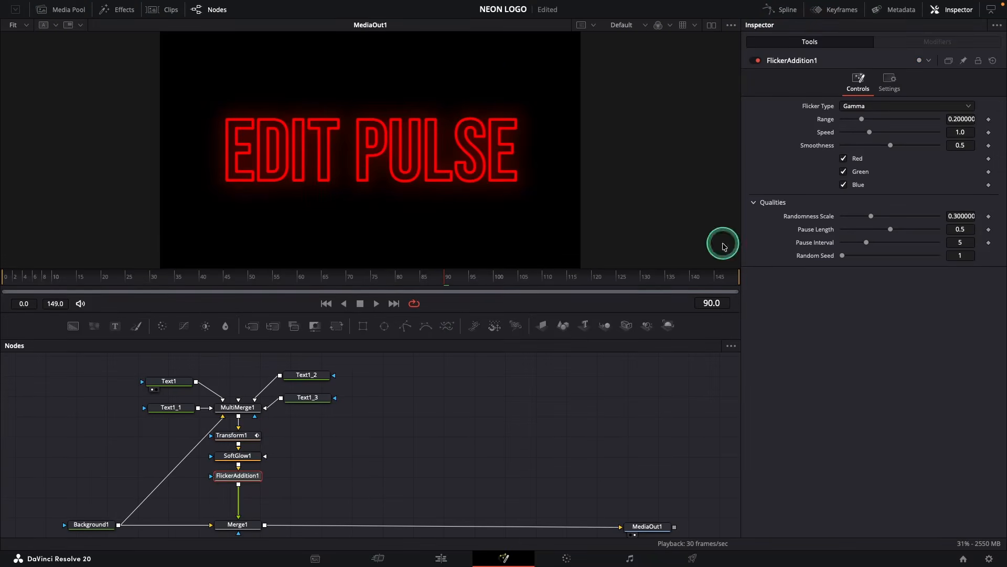
left_click(886, 106)
left_click(861, 138)
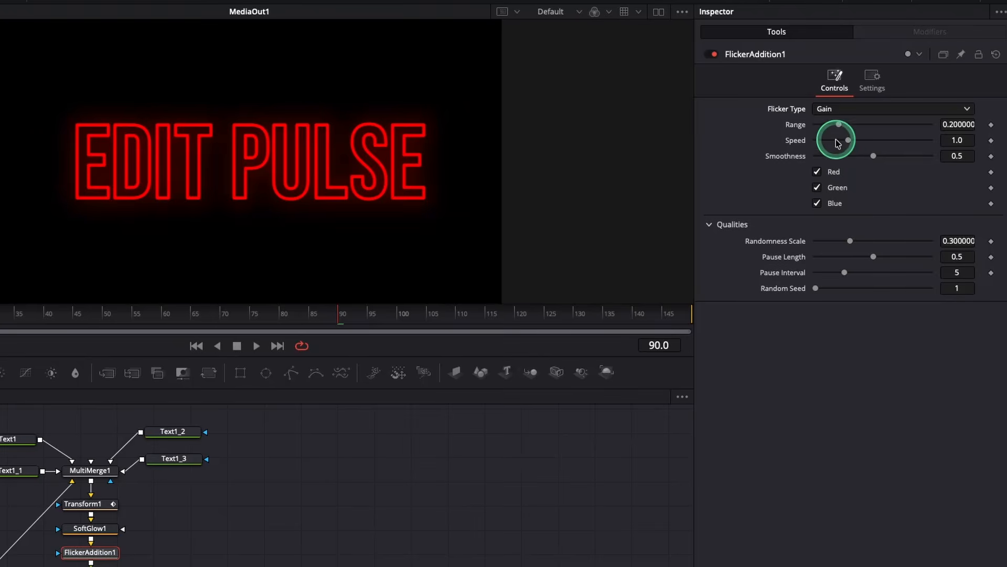
left_click_drag(839, 125, 840, 127)
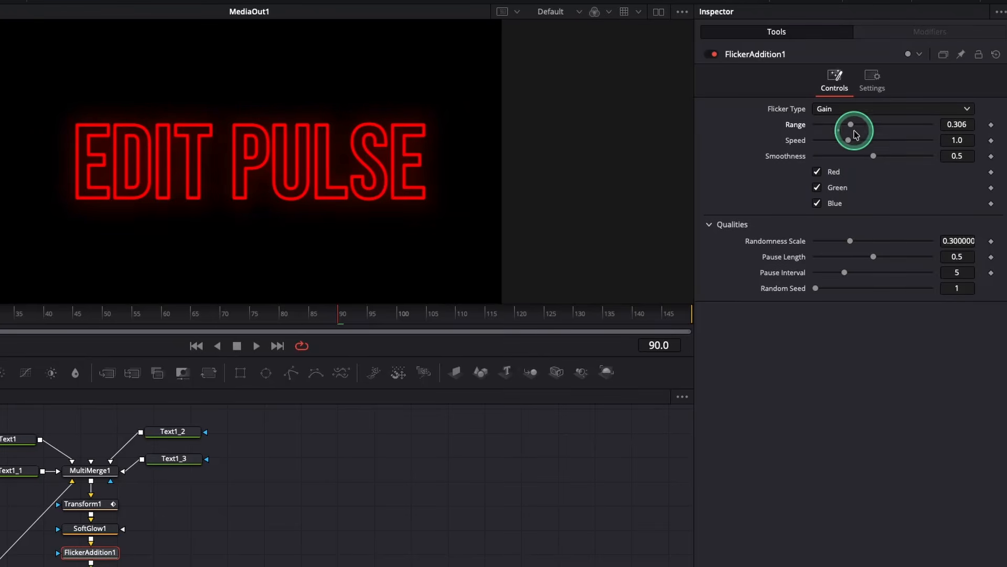
left_click_drag(851, 241, 852, 244)
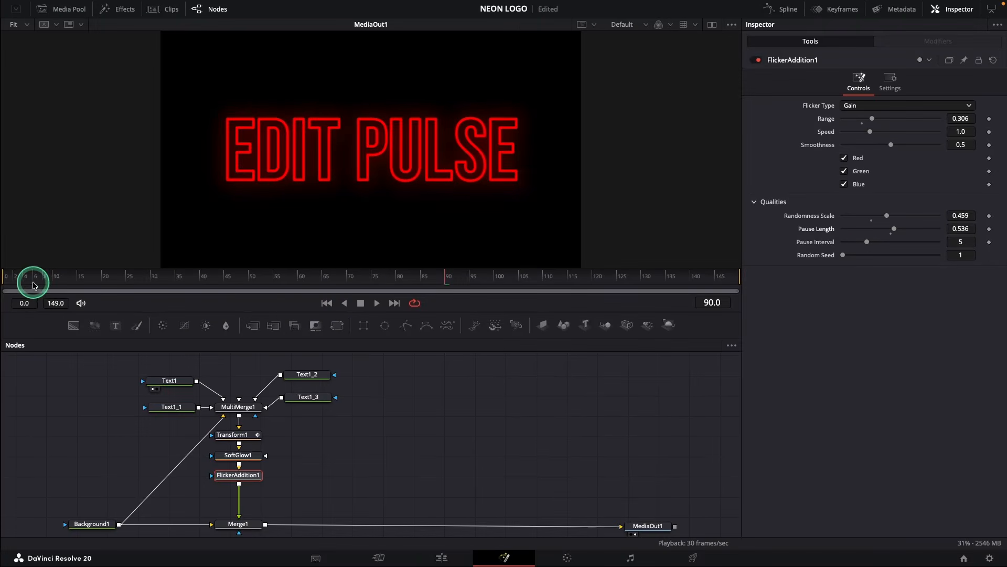
left_click_drag(33, 285, 360, 284)
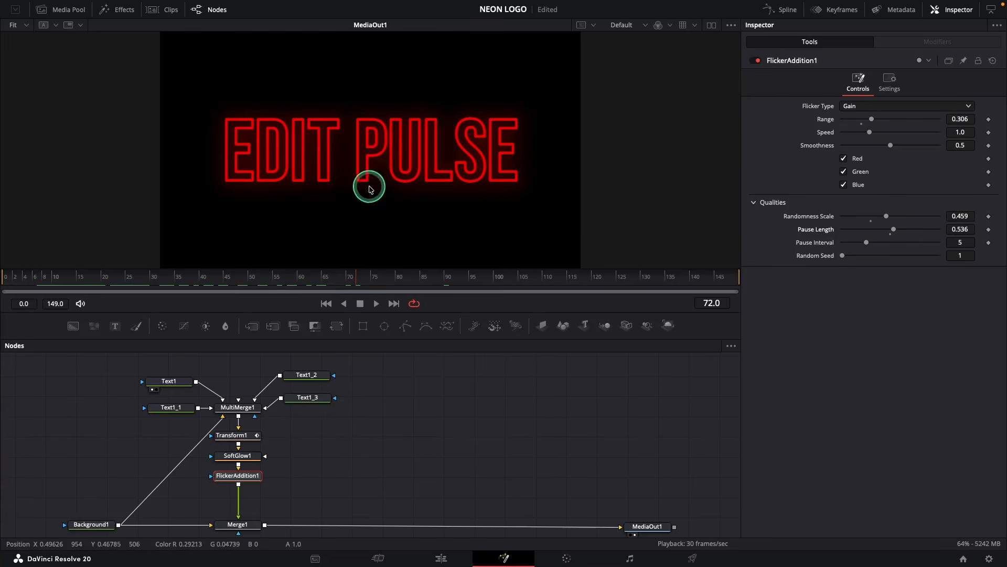
Add a second Transform node fed by FlickerAddition1's output, followed by a Gaussian Blur node
left_click(359, 367)
left_click_drag(336, 326, 332, 472)
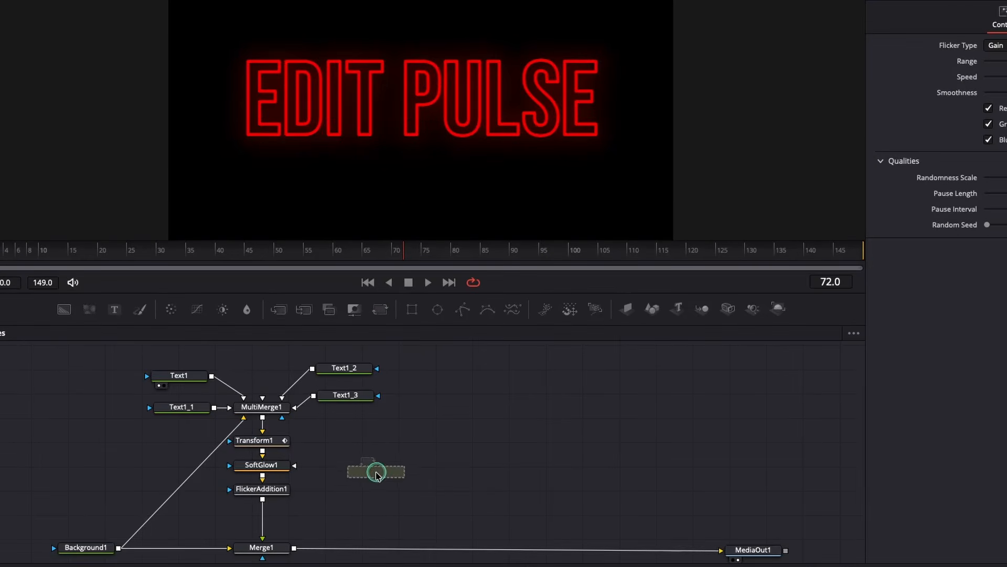
left_click(280, 503)
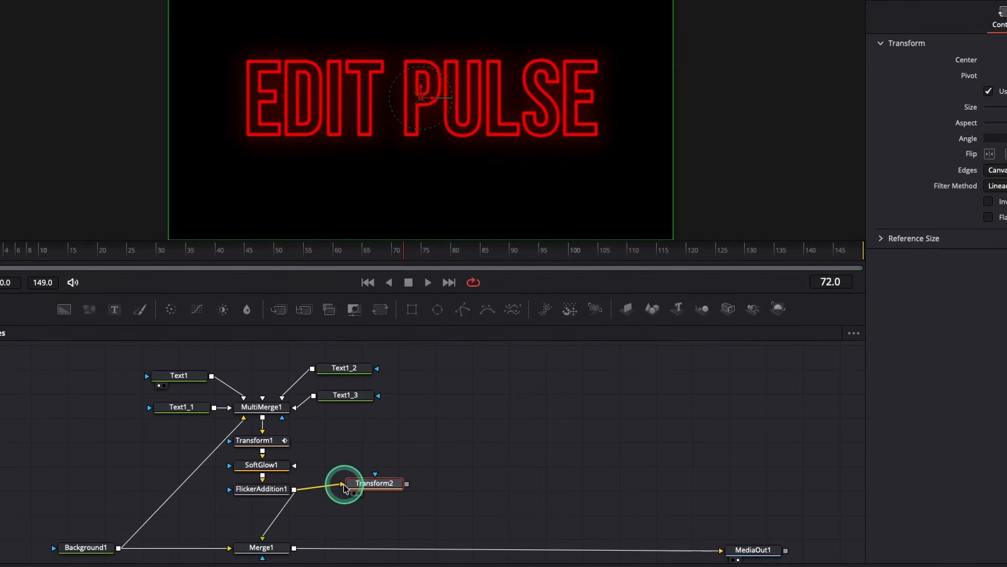
key("shift+space")
type("gaus")
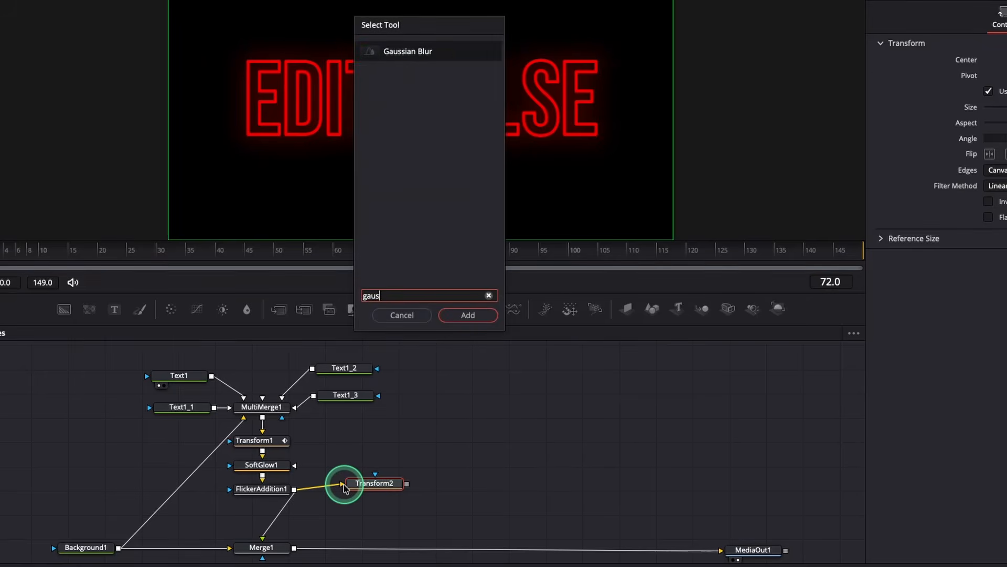
key("Return")
Stack Transform2 and GaussianBlur1 beside FlickerAddition1 and combine the blur's output with Merge1's output through a new Merge node
left_click_drag(448, 483, 377, 489)
left_click(376, 483, "shift")
left_click(382, 467)
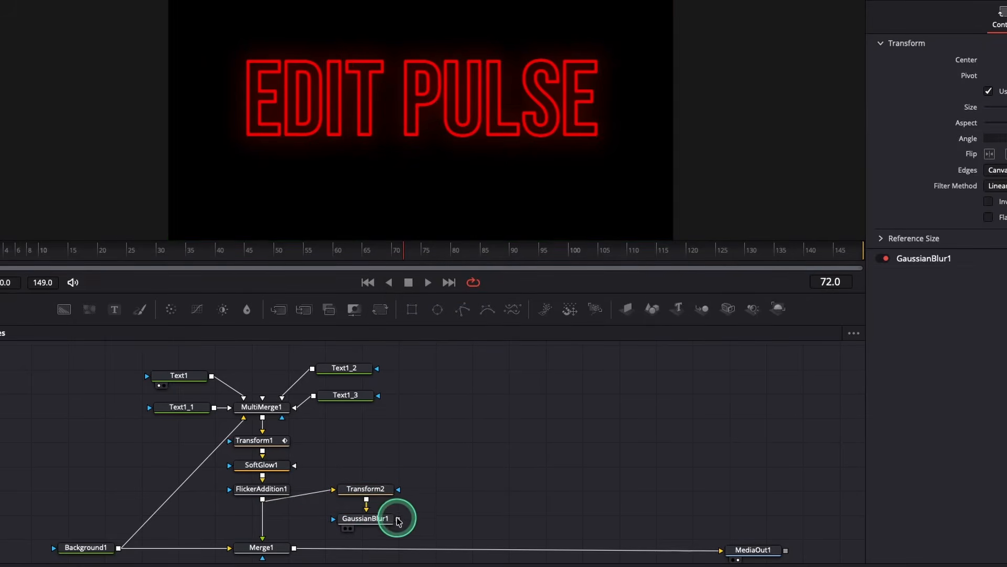
left_click_drag(299, 551, 295, 549)
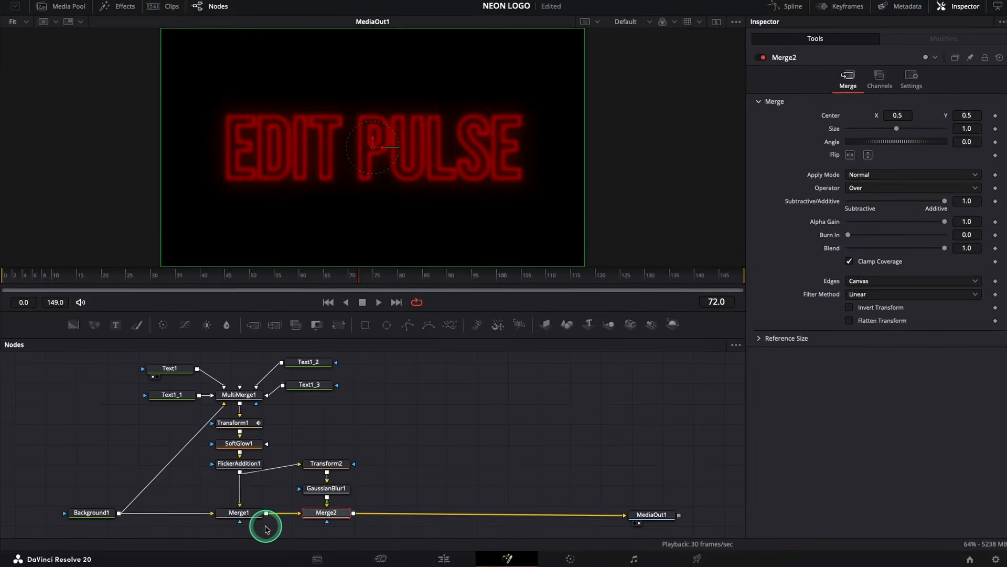
Make Transform2 a reflection by flipping it vertically, unlinking its X and Y size, reducing the Y size and moving it below the text
left_click(329, 465)
left_click(862, 197)
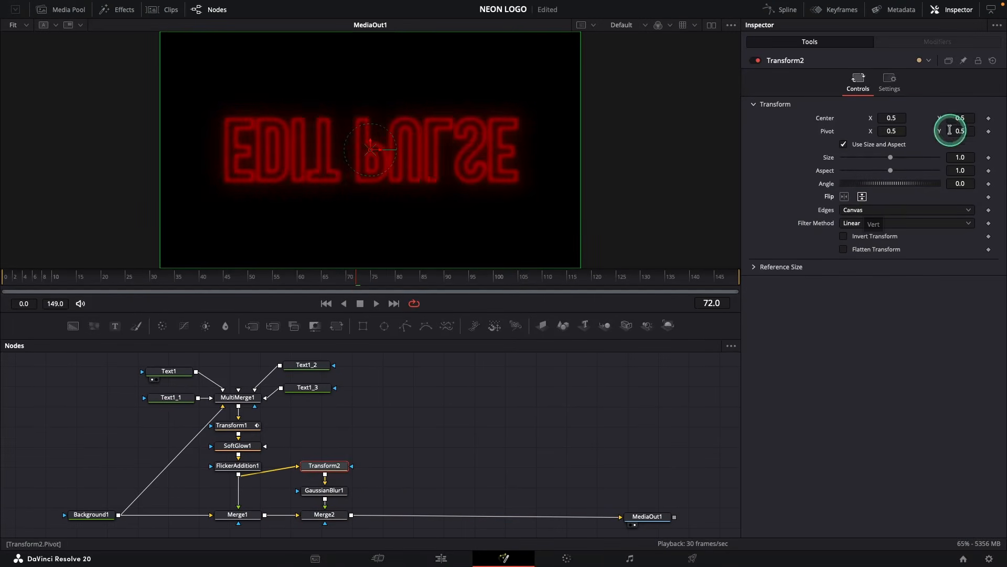
mouse_move(980, 117)
left_mouse_down()
mouse_move(741, 122)
mouse_move(962, 117)
left_mouse_up()
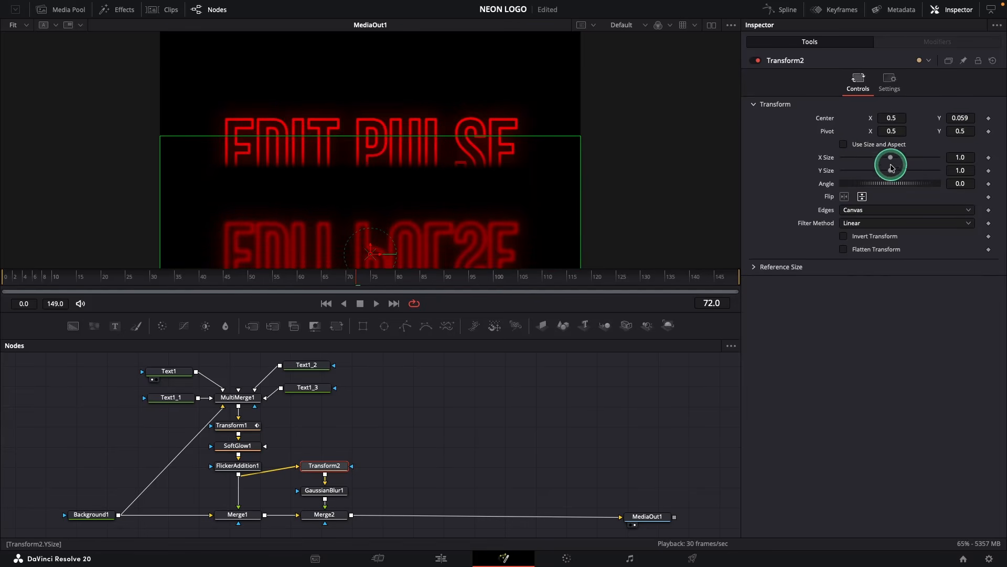
left_click_drag(890, 170, 863, 170)
left_click(956, 122)
left_click_drag(957, 122, 1005, 138)
Split GaussianBlur1's strength by direction, set Horizontal Strength to 0.421 and Vertical Strength to 0.776, and preview the blurred reflection
left_click(324, 490)
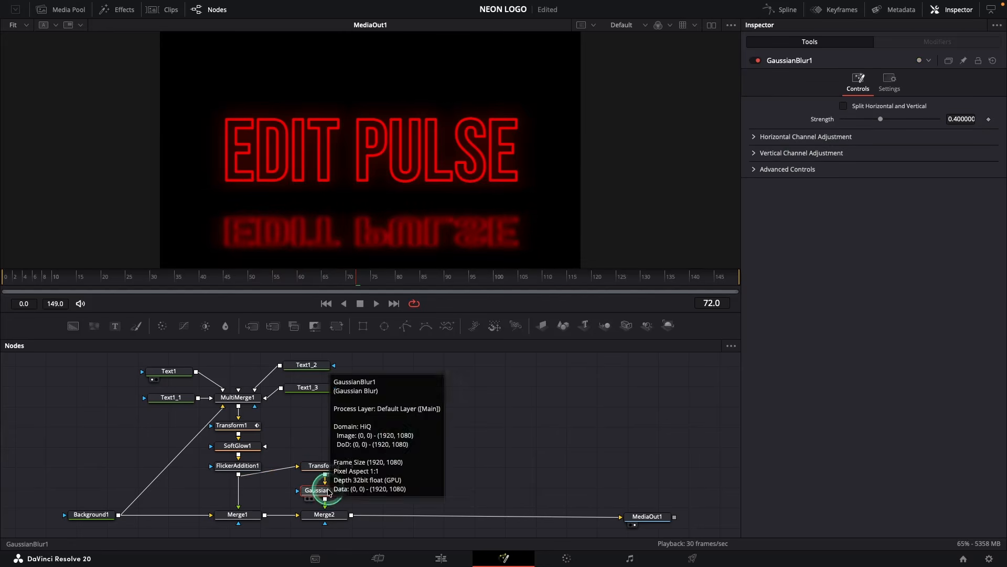
left_click(844, 107)
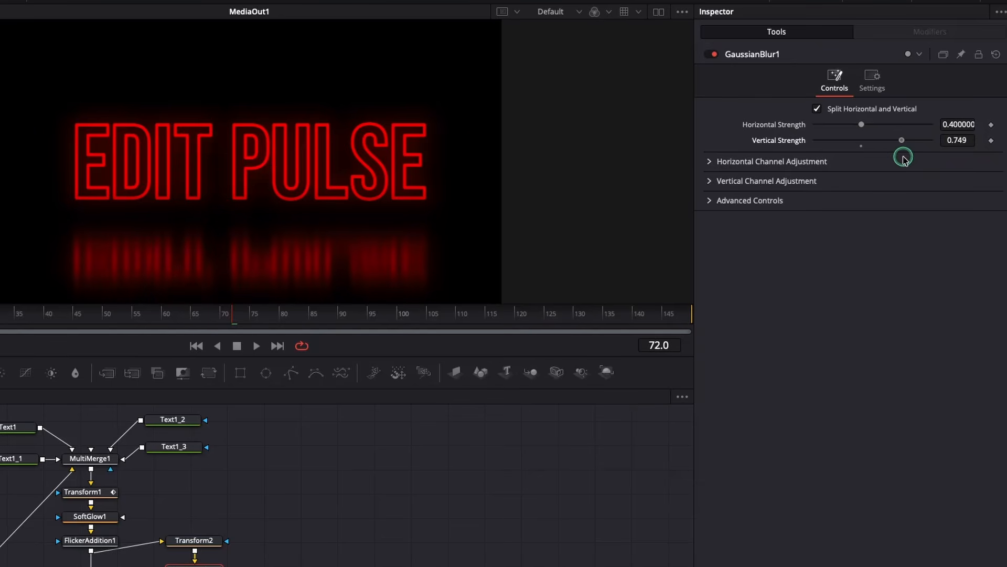
left_click_drag(861, 124, 865, 125)
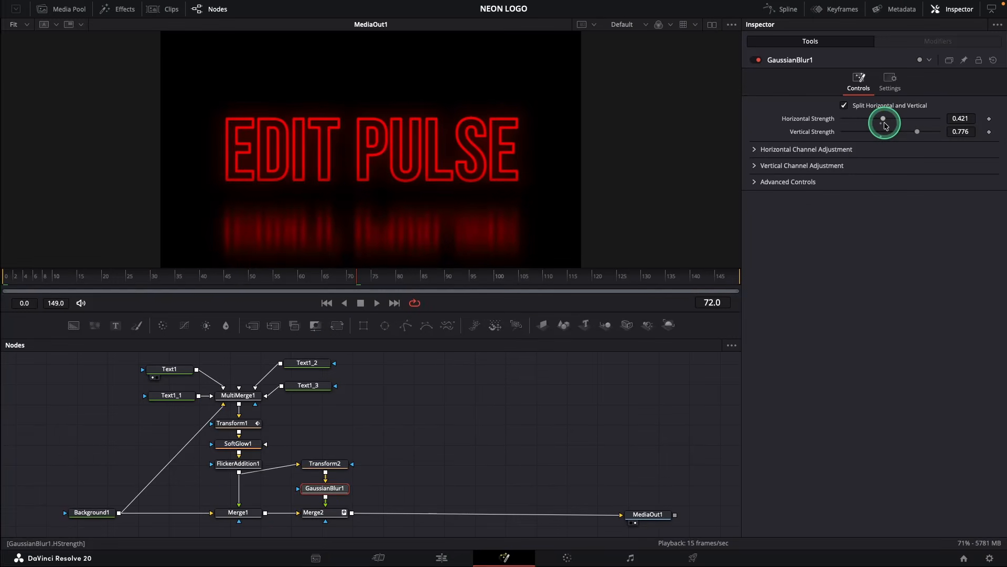
left_click(326, 303)
left_click(375, 304)
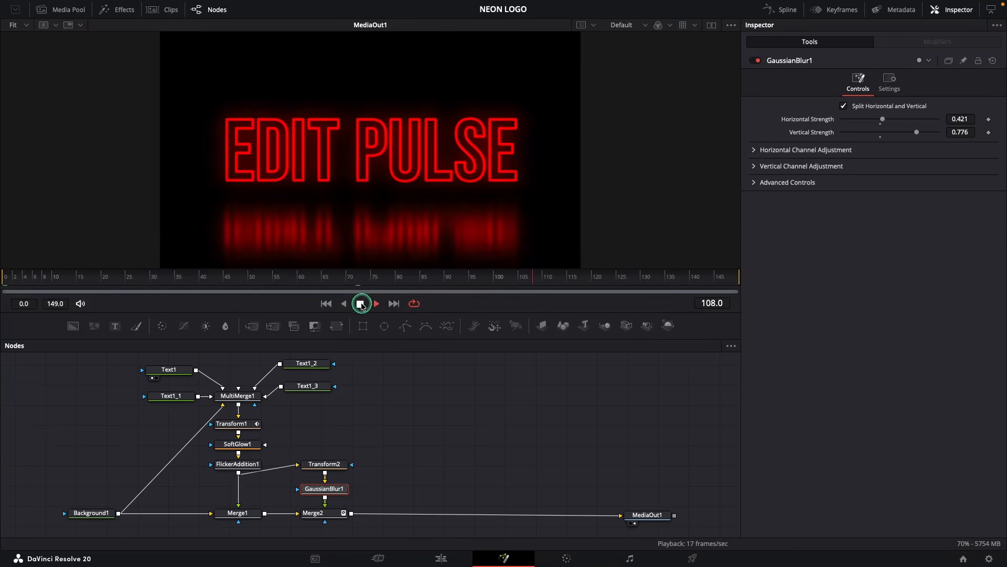
left_click(361, 304)
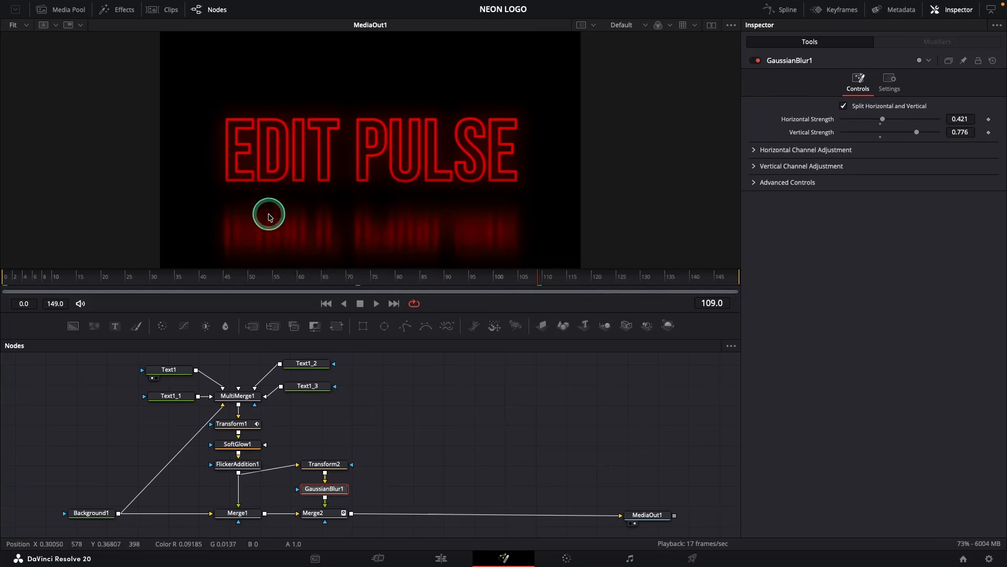
Start a flicker on Text1 by keyframing its shading Opacity at 0.0 on frame 10 and 1.0 on frame 11
left_click(166, 369)
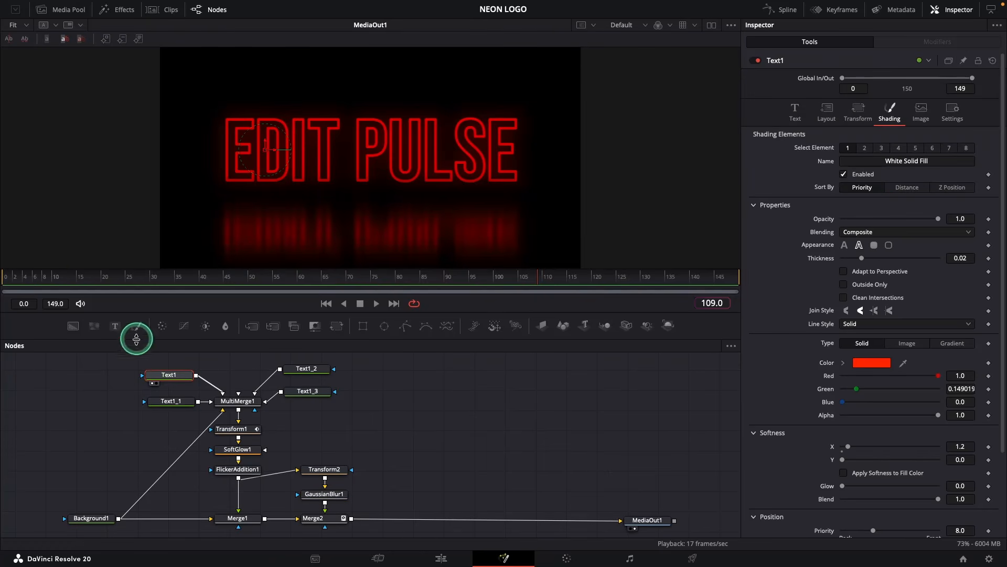
left_click(52, 276)
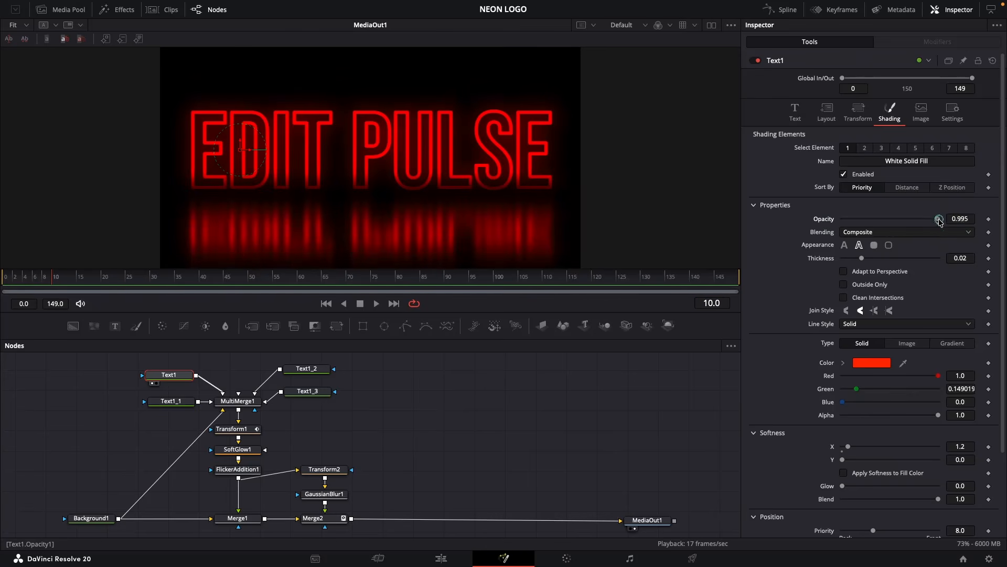
left_click_drag(939, 221, 842, 220)
left_click(990, 219)
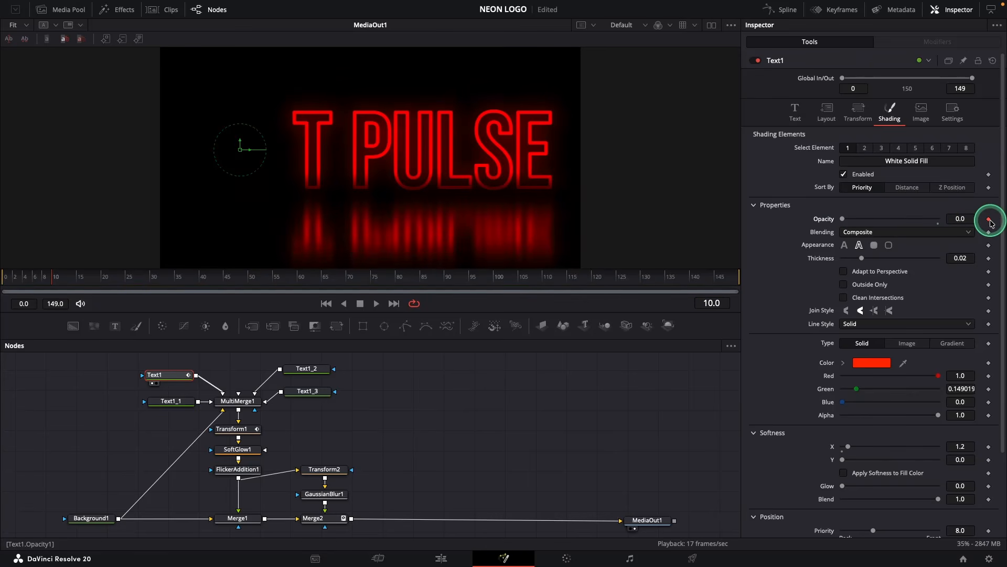
key("Right")
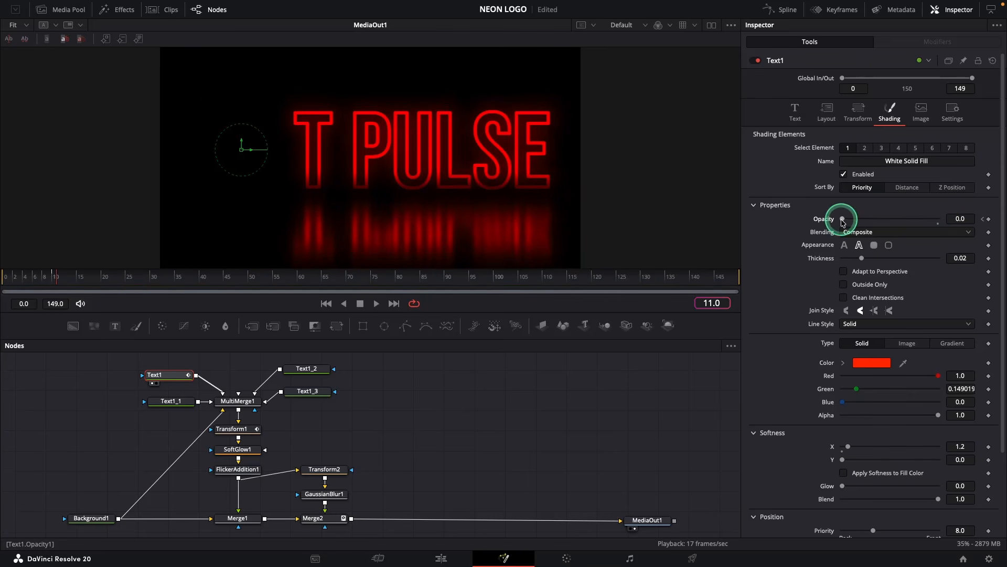
left_click_drag(842, 218, 944, 227)
key("Right")
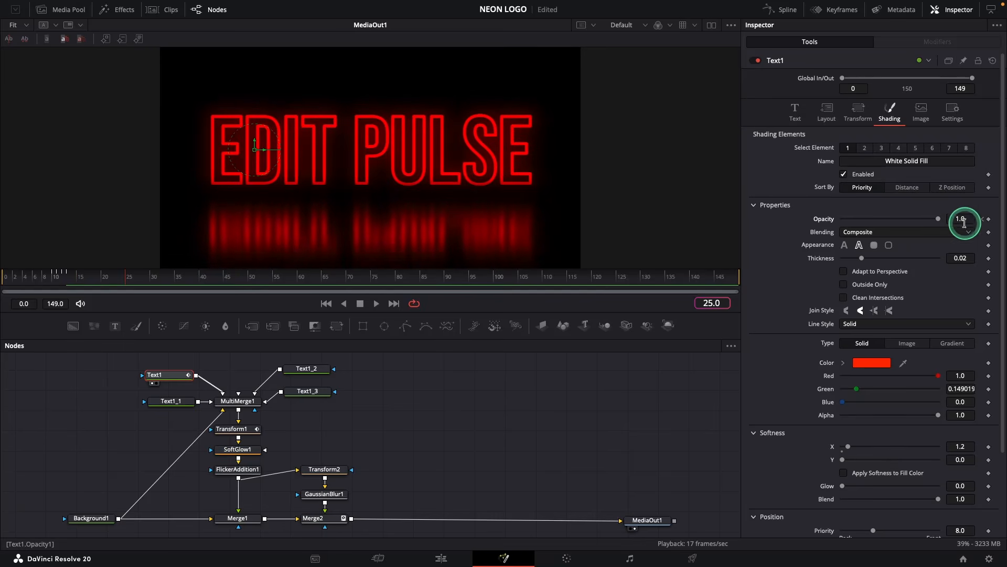
Add two more short flickers to Text1's Opacity, starting from keyframes of 1.0 at frames 25 and 45
left_click(988, 220)
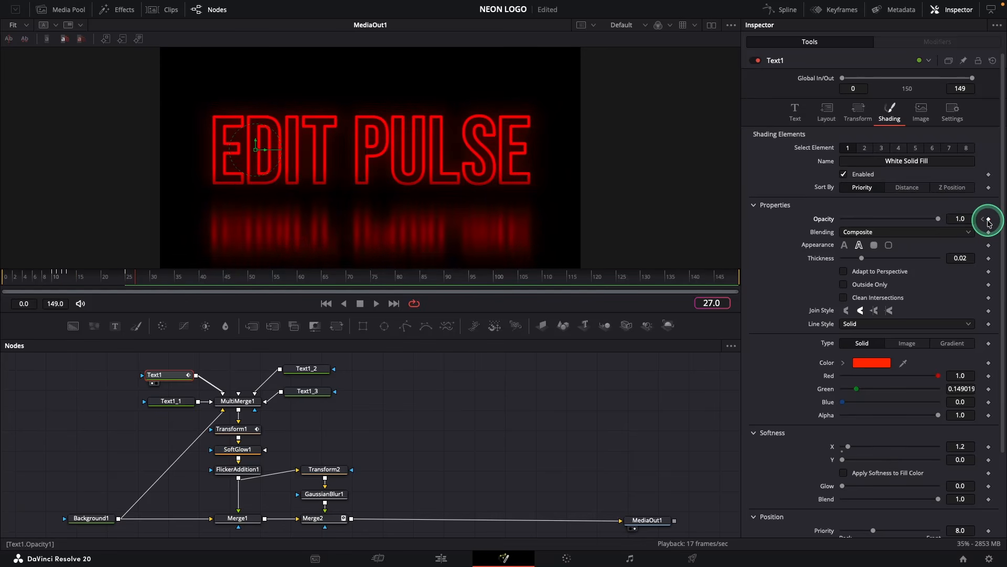
left_click(950, 219)
mouse_move(939, 221)
left_mouse_down()
mouse_move(835, 219)
mouse_move(943, 221)
left_mouse_up()
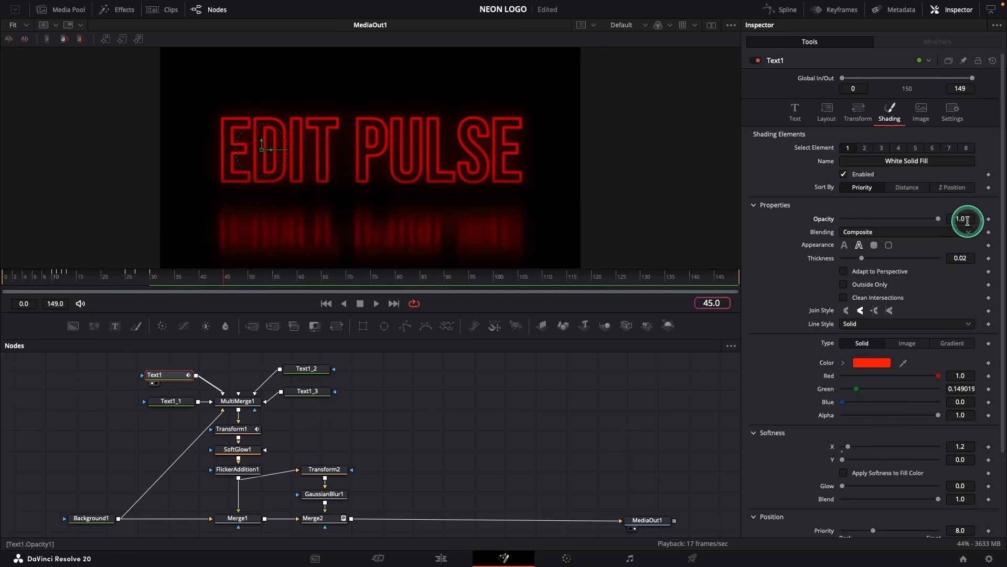
left_click(989, 219)
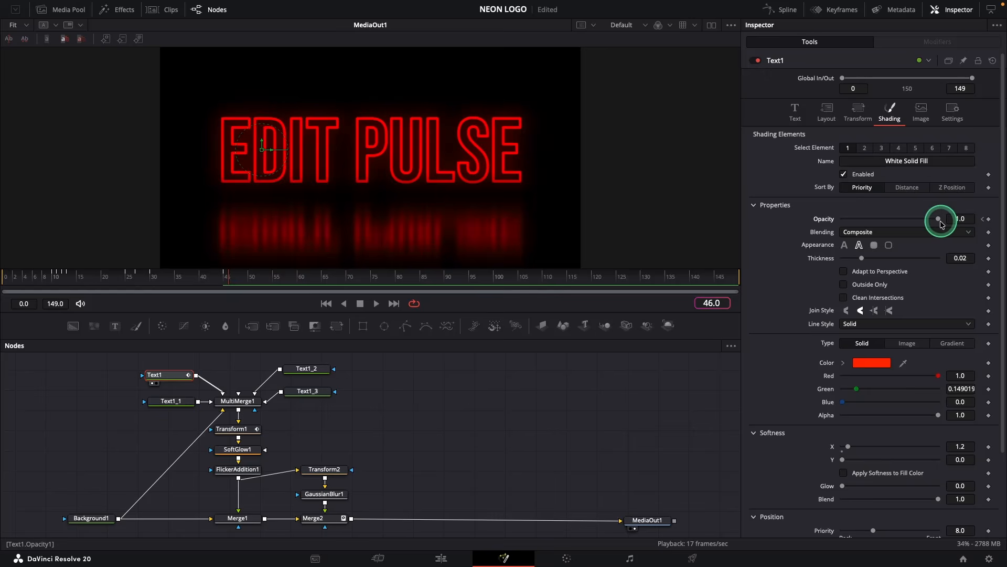
mouse_move(942, 225)
left_mouse_down()
mouse_move(836, 225)
mouse_move(943, 223)
left_mouse_up()
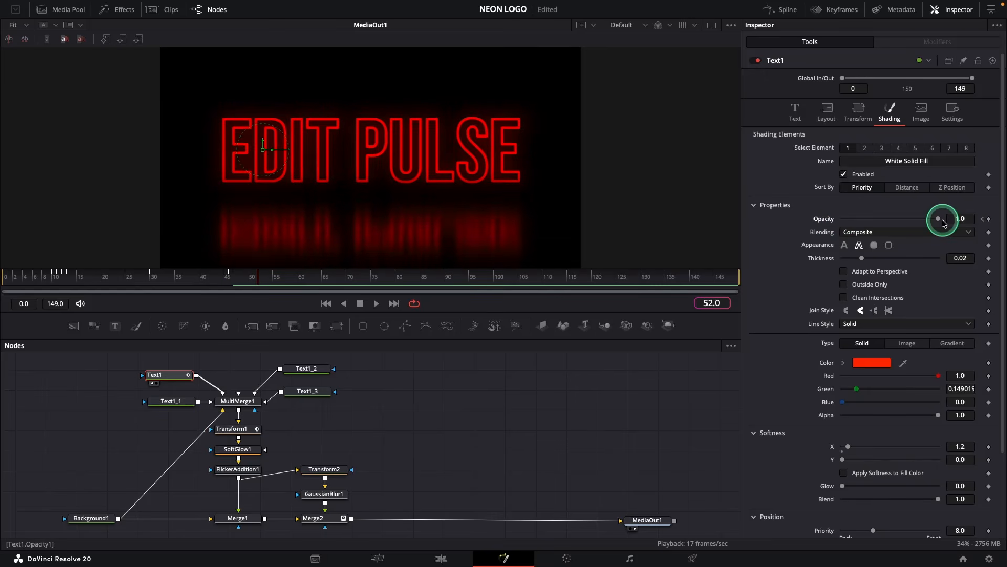
Keyframe a longer blackout of Text1, dropping Opacity to 0.0 just after frame 64 and returning it to 1.0 at frame 77
key("Right")
key("Right")
key("Right")
key("Right")
key("Right")
key("Right")
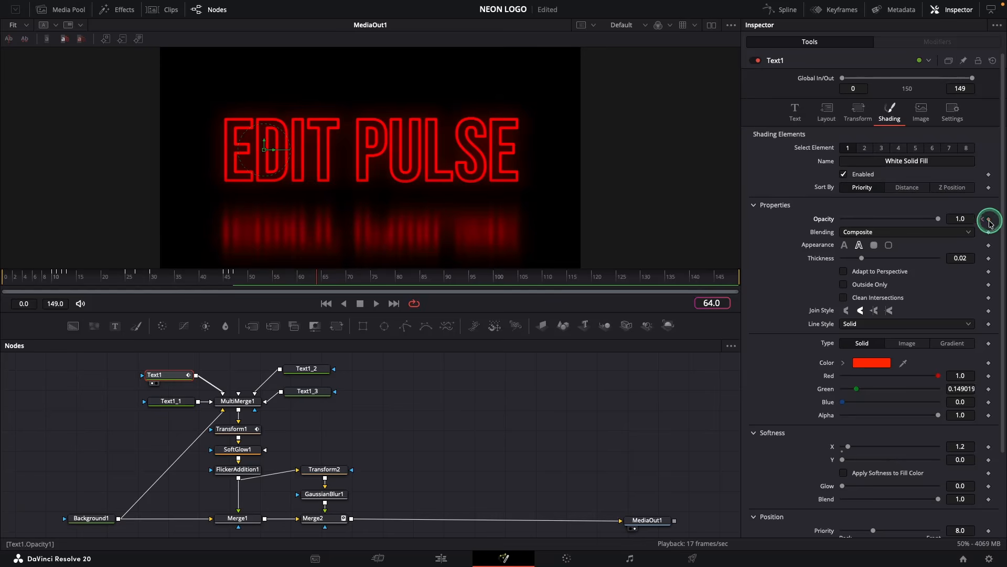
left_click_drag(939, 218, 837, 223)
key("Right")
key("Right")
key("Right")
key("Right")
key("Right")
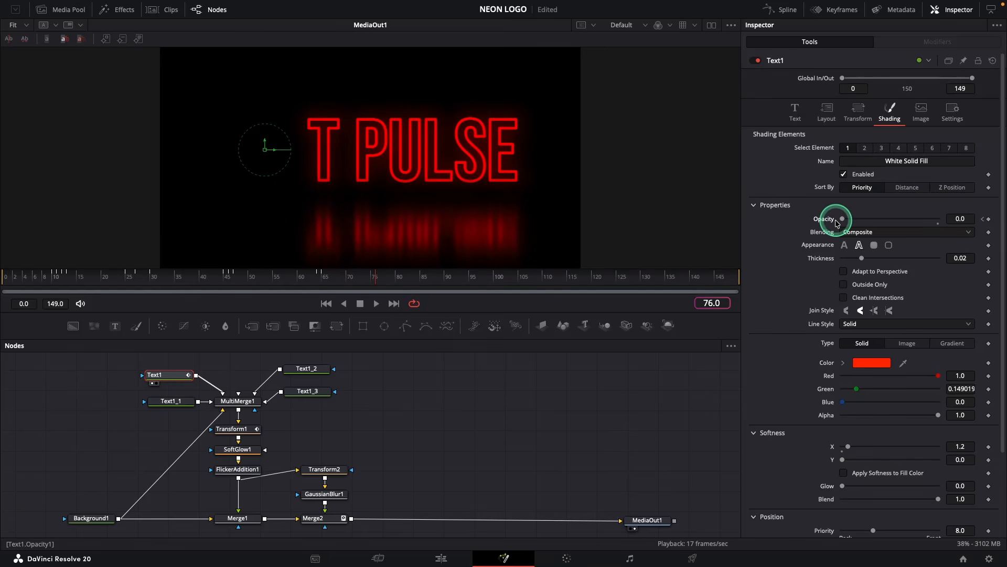
left_click(989, 219)
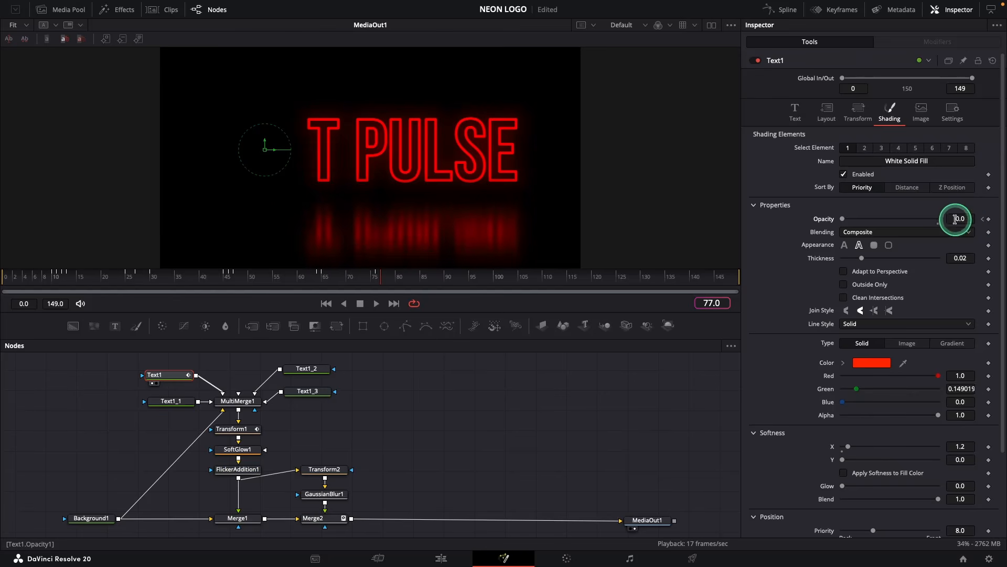
left_click_drag(842, 218, 943, 227)
key("Right")
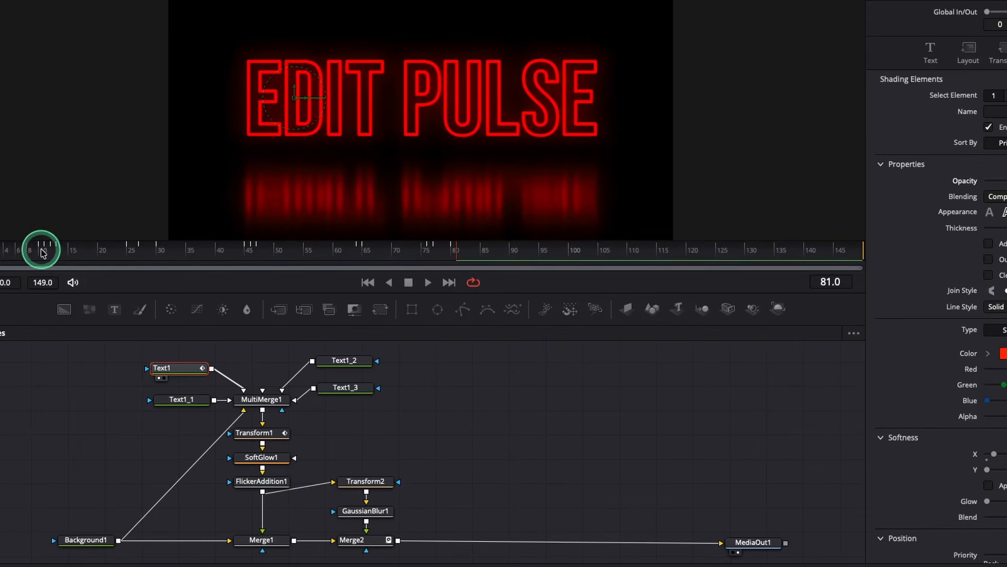
Copy Text1's keyframed Opacity and paste the setting onto Text1_1's shading Opacity
right_click(167, 366)
left_click(202, 39)
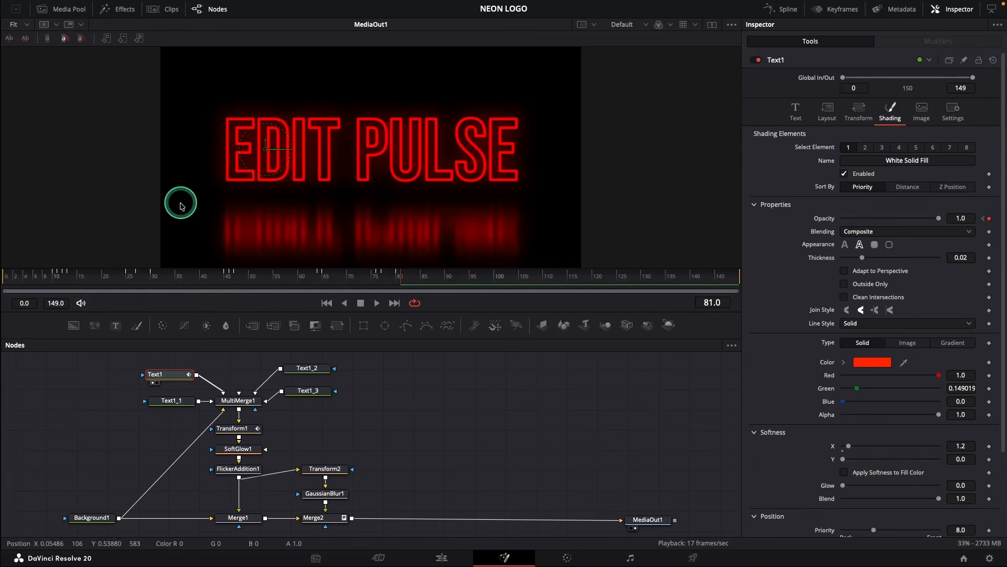
left_click(171, 400)
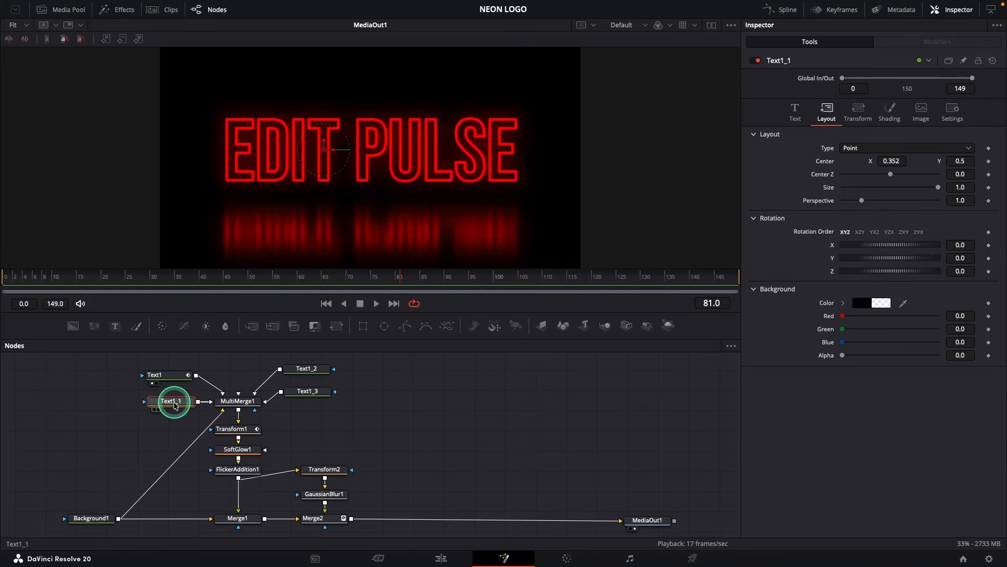
left_click(885, 123)
right_click(982, 218)
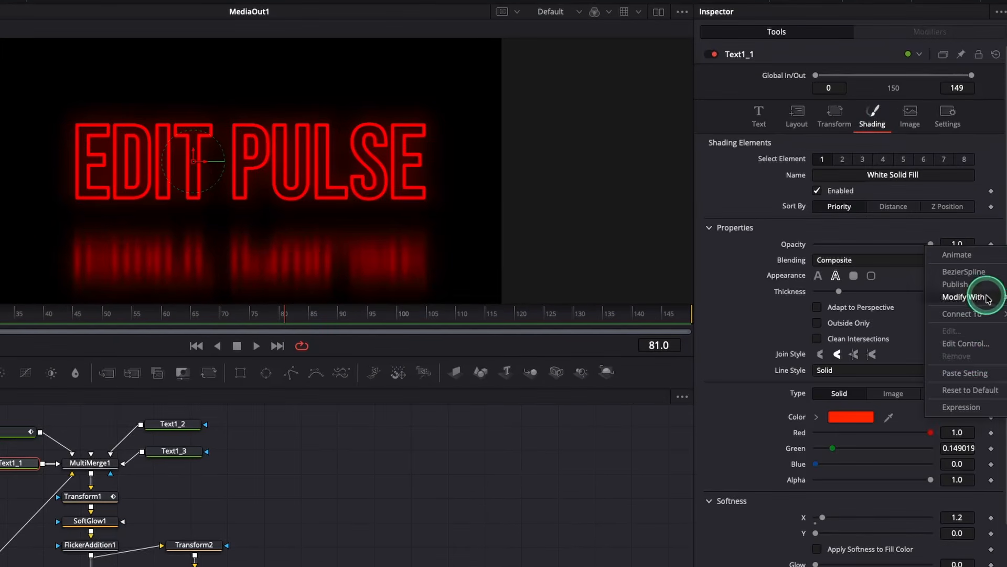
left_click(965, 373)
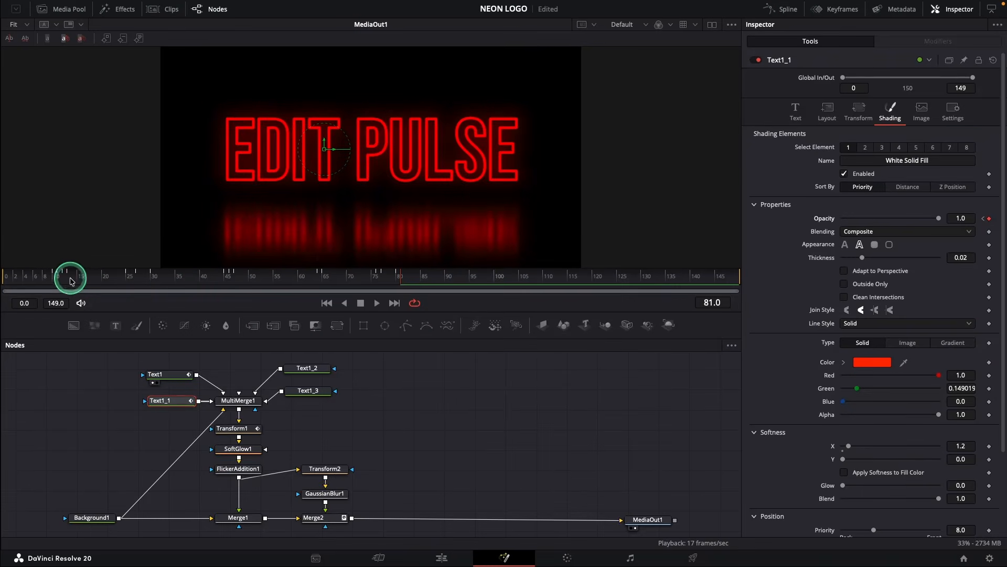
Scrub through the composition to check how Text1 and Text1_1 flicker together
left_click_drag(179, 285, 266, 284)
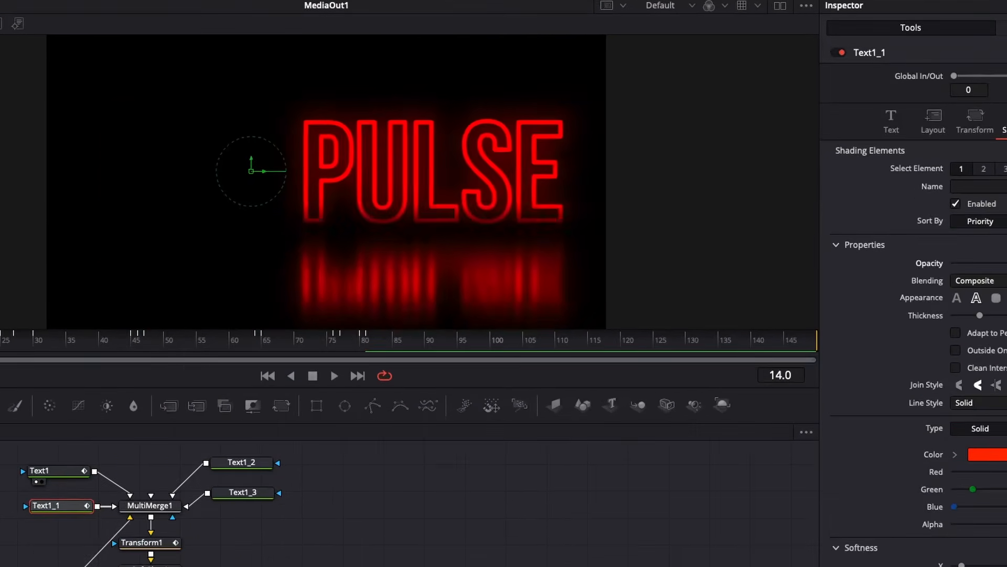
left_click_drag(188, 350, 450, 352)
left_click_drag(313, 357, 309, 353)
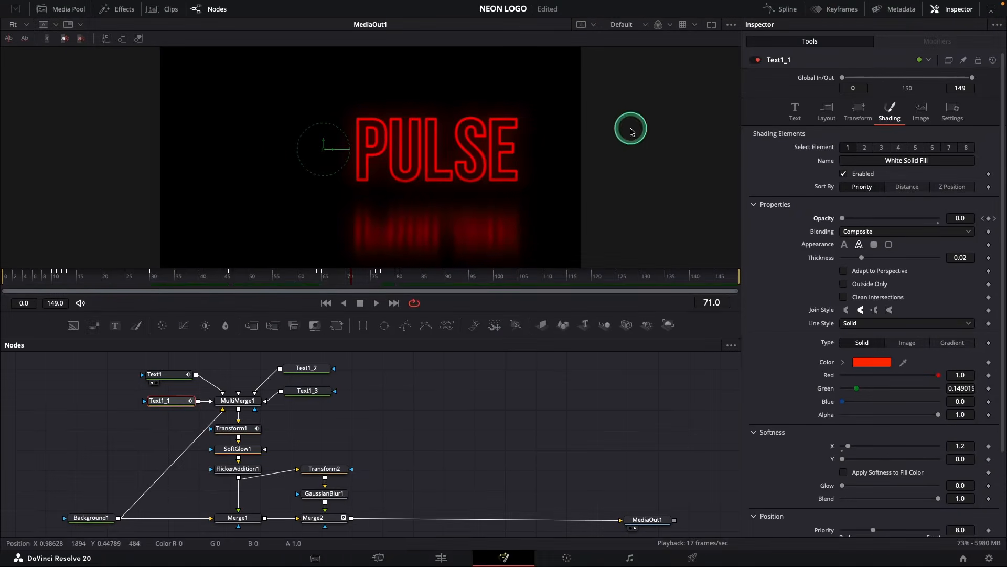
Offset Text1_1's flicker by moving its segment in the Keyframes editor to start at frame 6, and scrub to check the timing
left_click(835, 11)
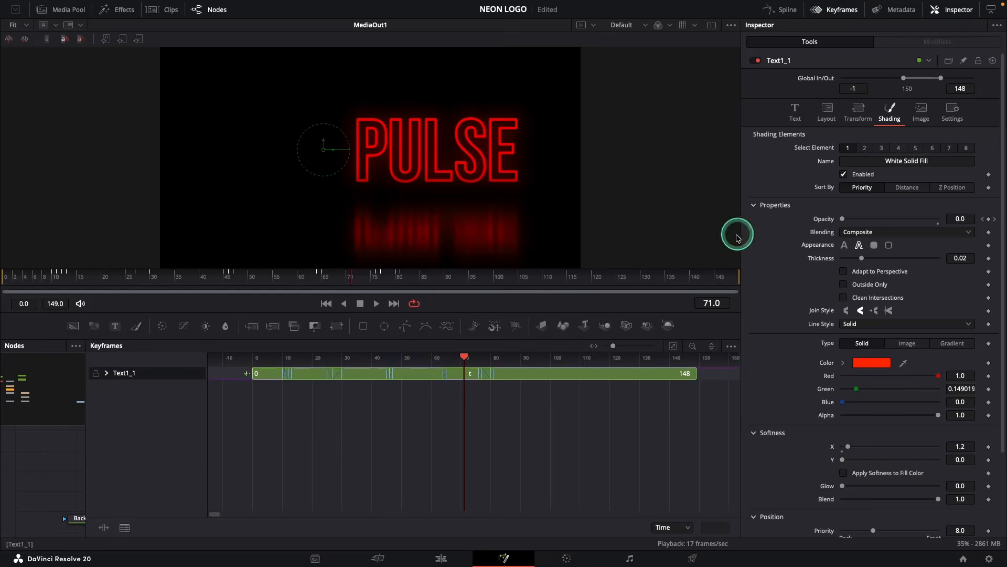
left_click(625, 394)
left_click(675, 347)
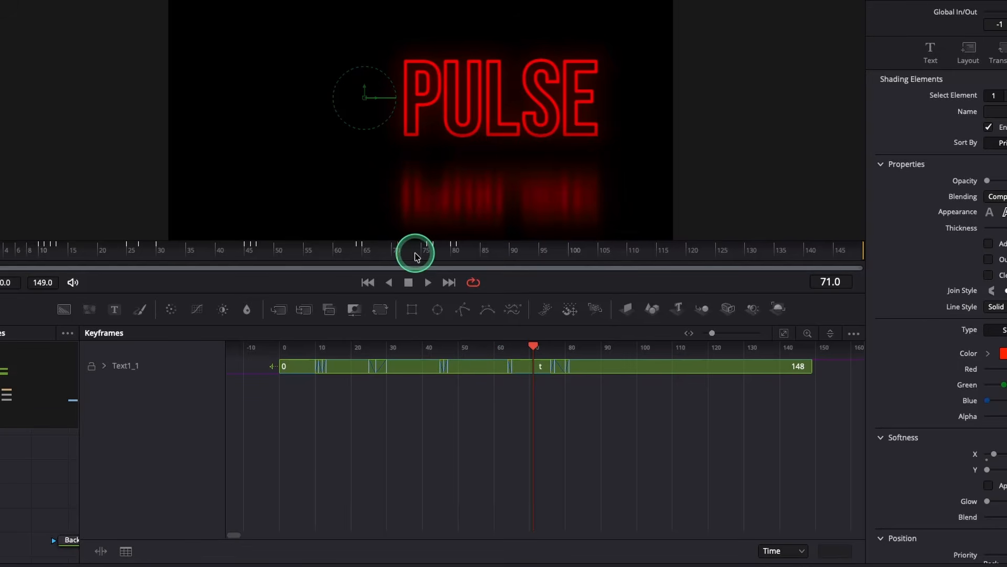
left_click_drag(610, 364, 635, 365)
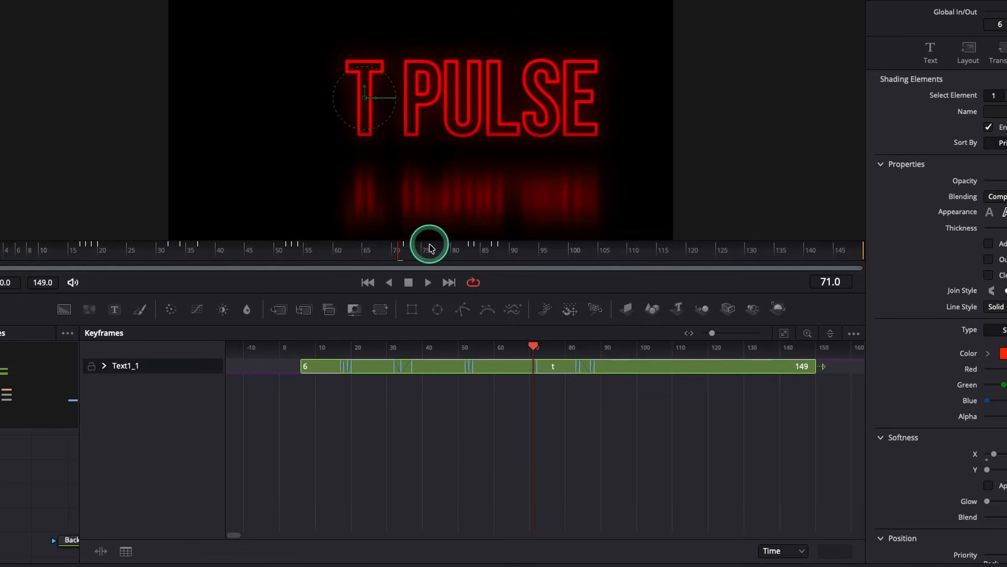
left_click_drag(434, 245, 622, 257)
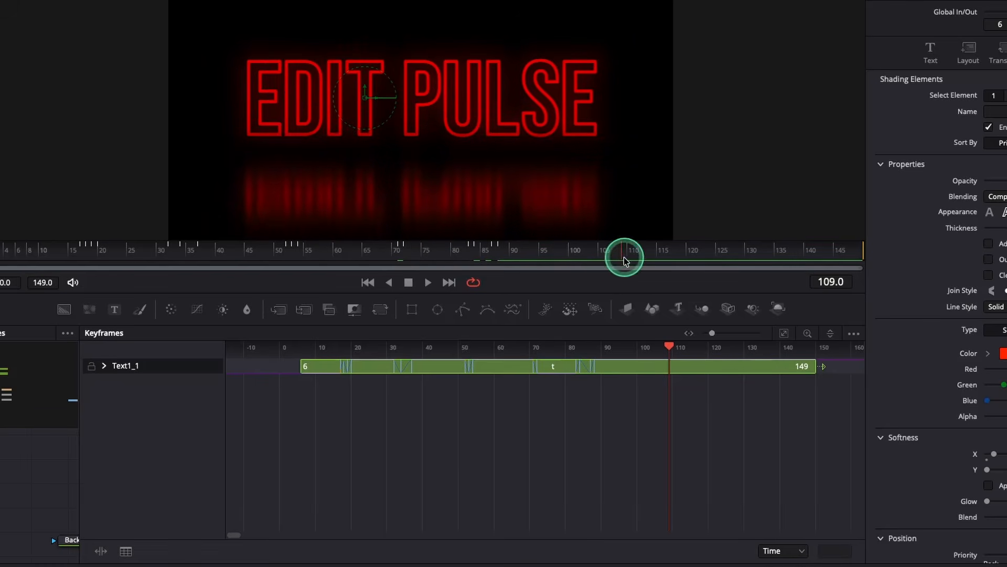
Try ending Text1_1's segment at frame 106, and extend it back to frame 150
left_click_drag(812, 364, 657, 366)
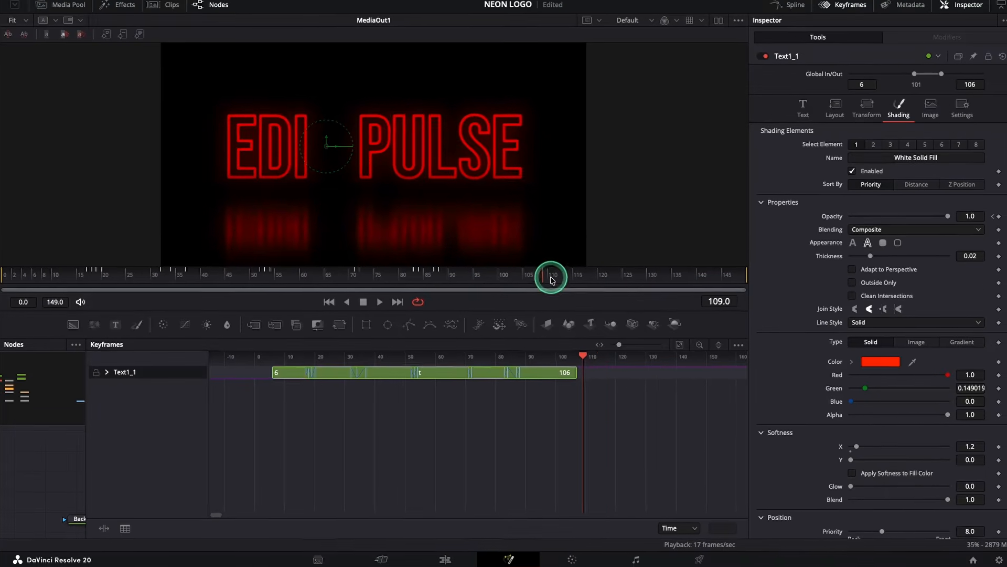
left_click_drag(638, 248, 673, 253)
left_click(967, 185)
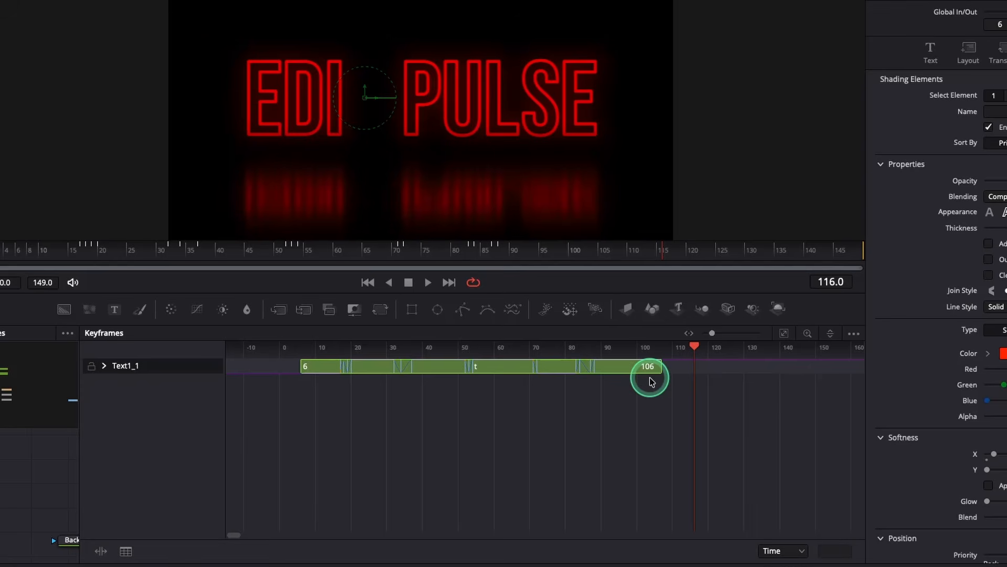
left_click_drag(649, 382, 764, 370)
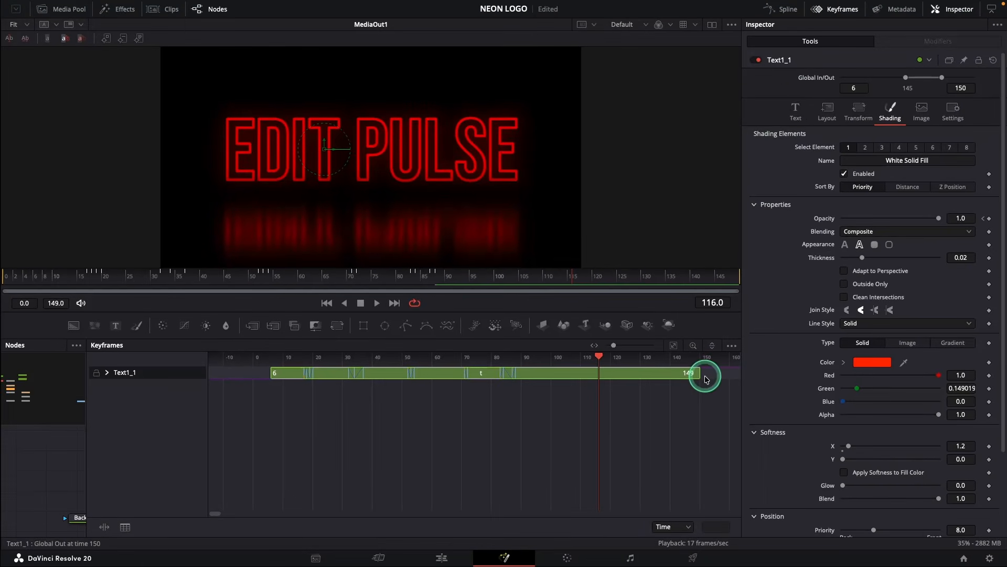
Close the Keyframes editor and paste the copied flicker setting onto Text1_2's shading Opacity
left_click(832, 9)
left_click(311, 372)
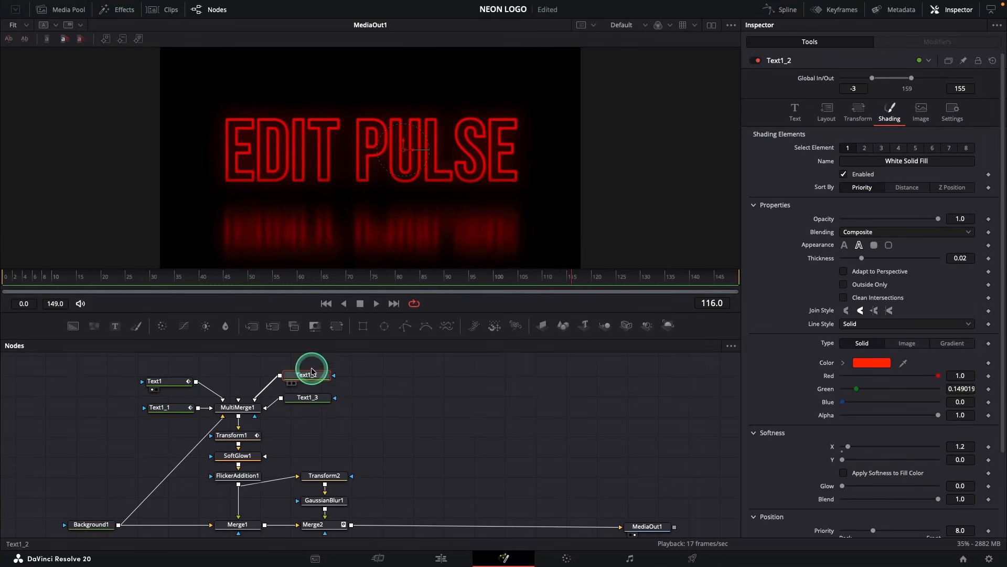
right_click(988, 220)
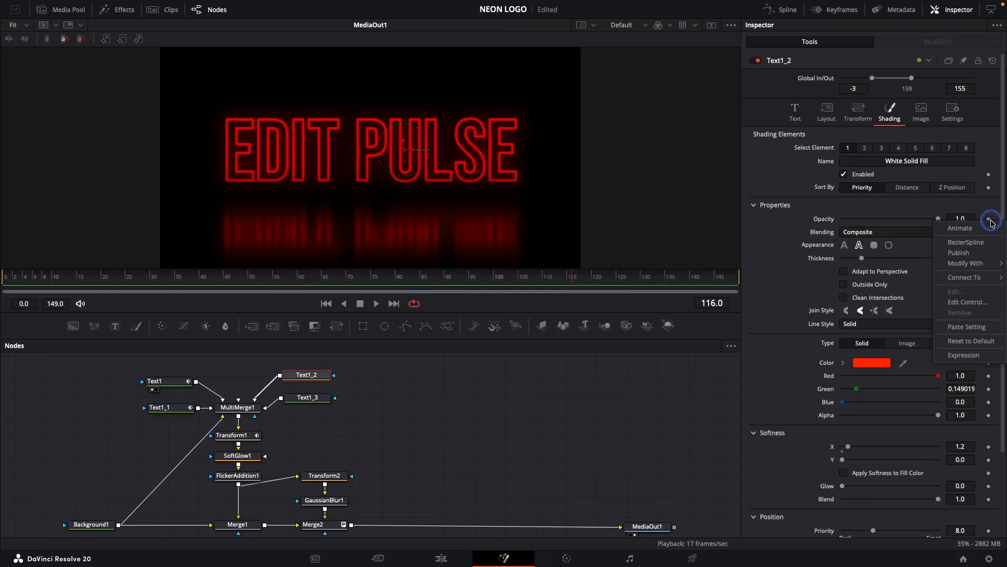
left_click(977, 325)
Offset Text1_2's flicker by moving its segment in the Keyframes editor earlier, to a global range of -6 to 152
left_click(838, 11)
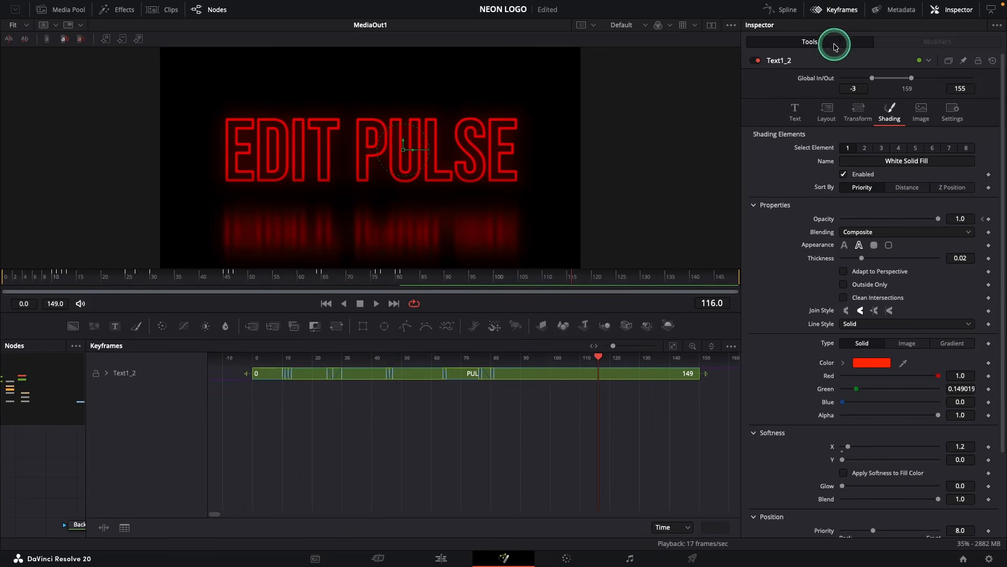
left_click(564, 373)
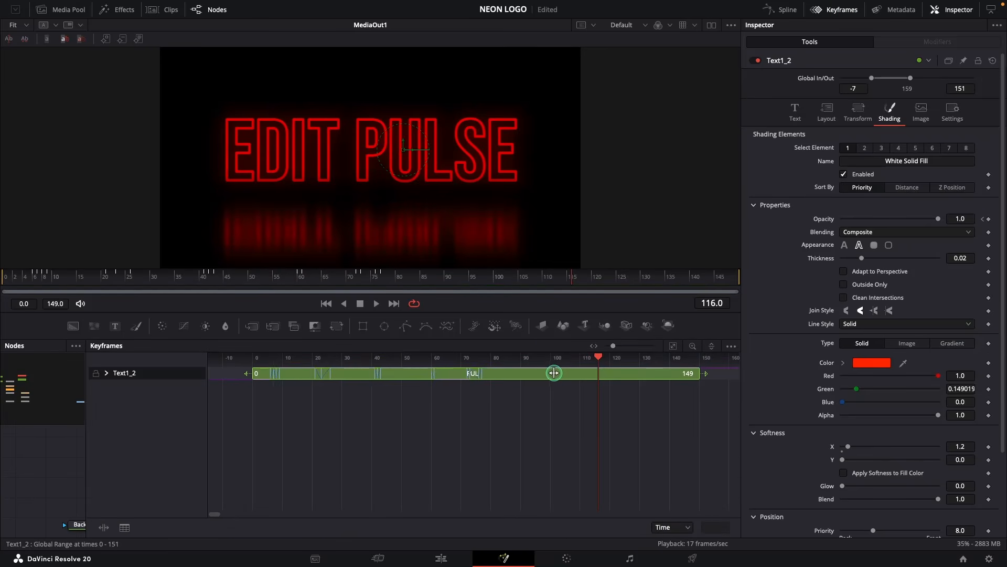
left_click_drag(554, 373, 557, 373)
left_click(827, 15)
Paste the copied flicker setting onto Text1_3's shading Opacity
left_click(318, 405)
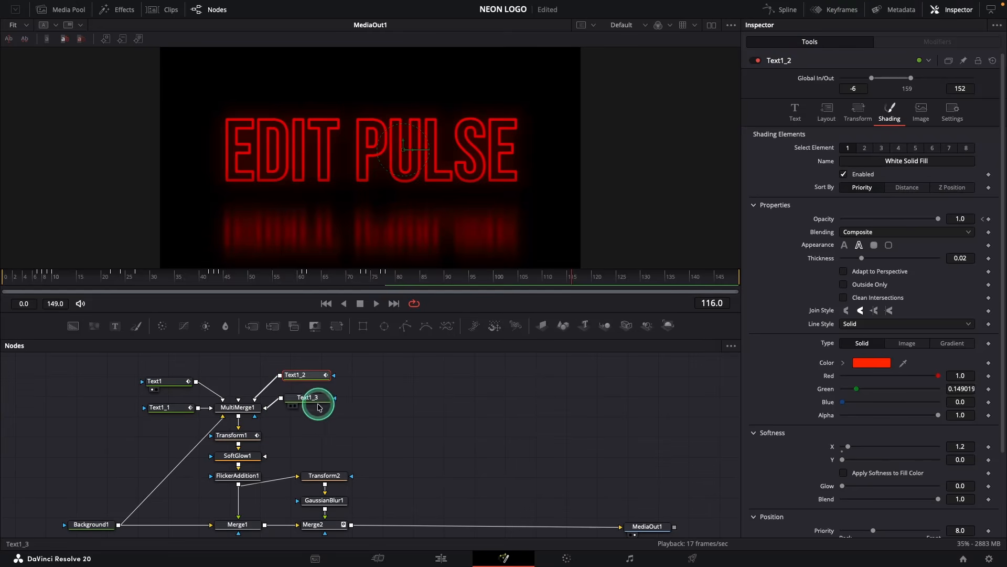
right_click(968, 219)
left_click(974, 323)
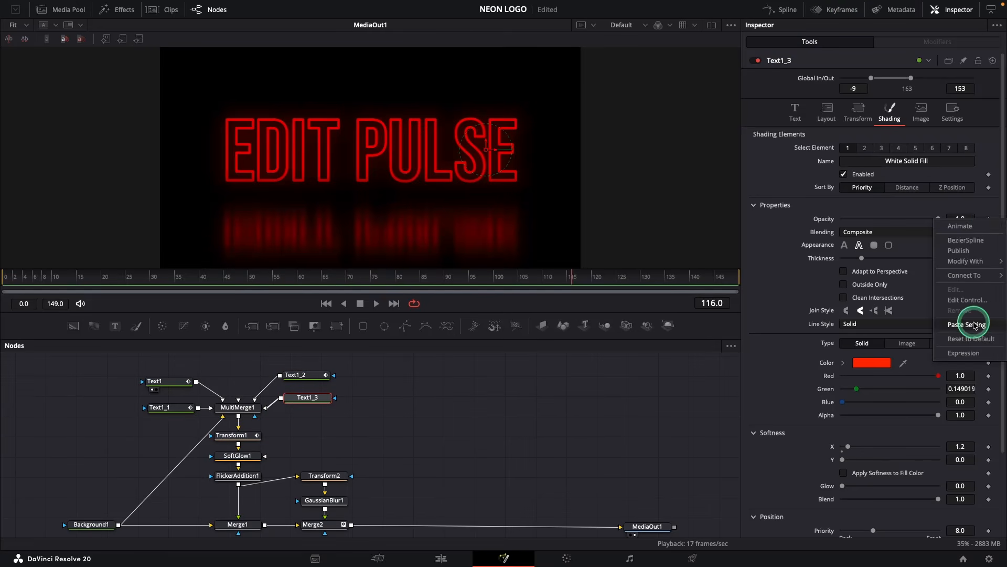
Move Text1_3's segment in the Keyframes editor to a global range of -18 to 144, and play the animation from the start
left_click(838, 9)
left_click_drag(591, 373, 543, 375)
left_click(838, 10)
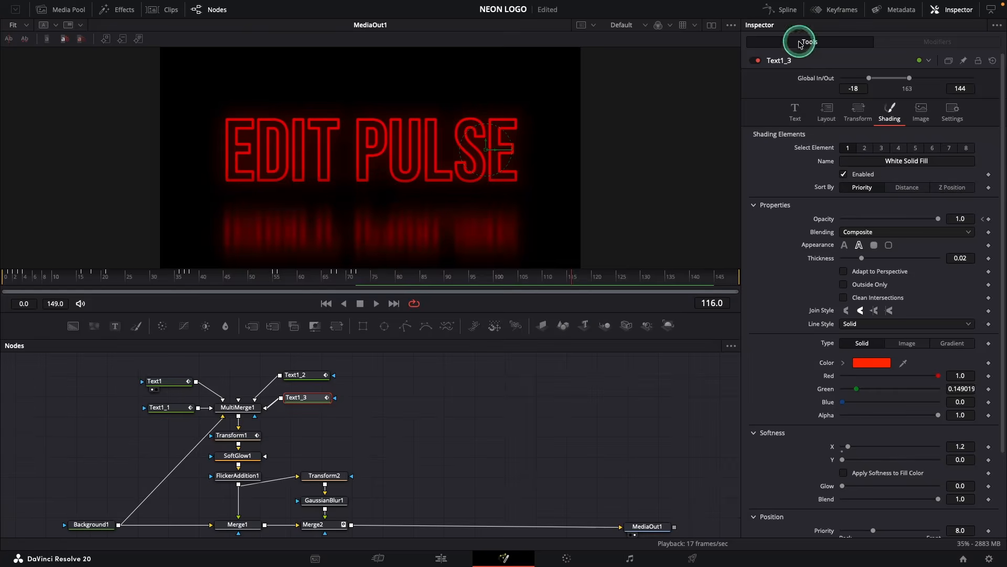
left_click(326, 303)
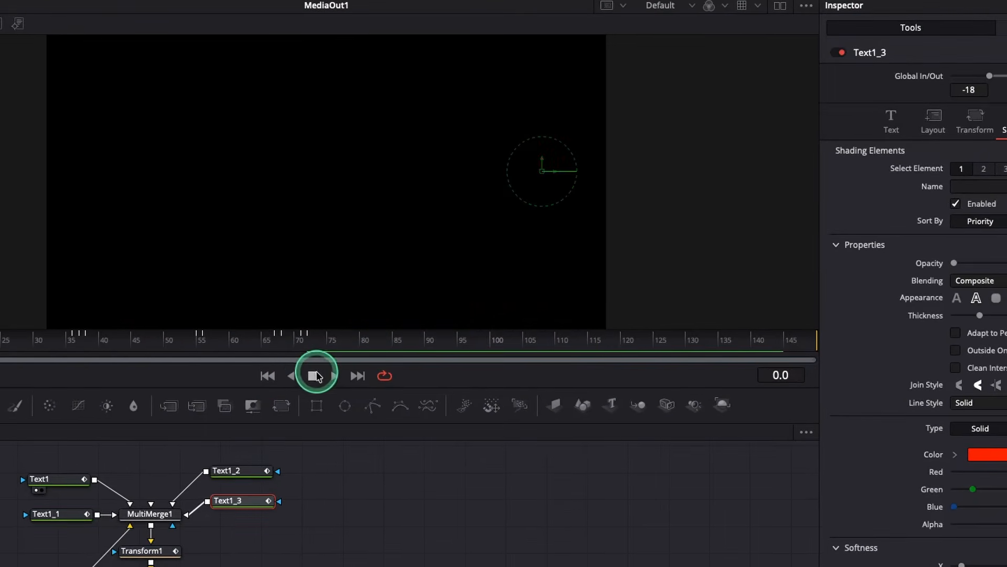
left_click(334, 376)
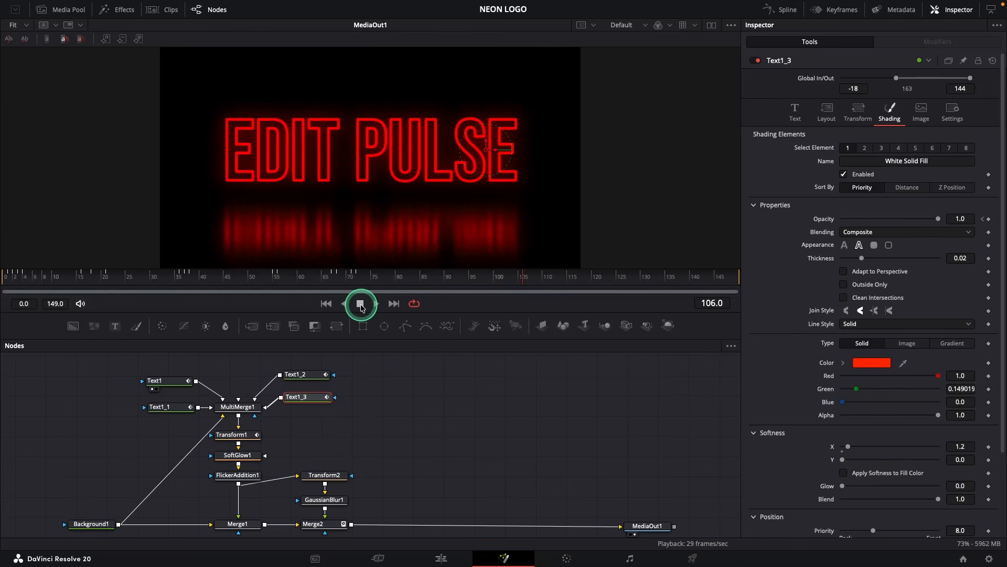
Animate Merge1's Blend with a keyframe of 1.0 at frame 130 and 0.0 at frame 134
left_click(236, 524)
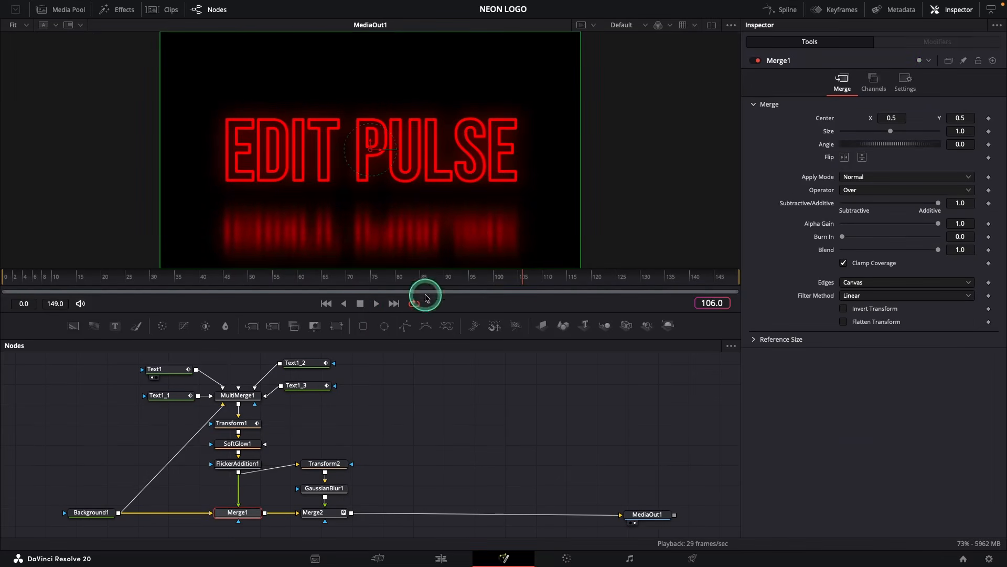
left_click(989, 250)
key("Right")
key("Right")
key("Right")
key("Right")
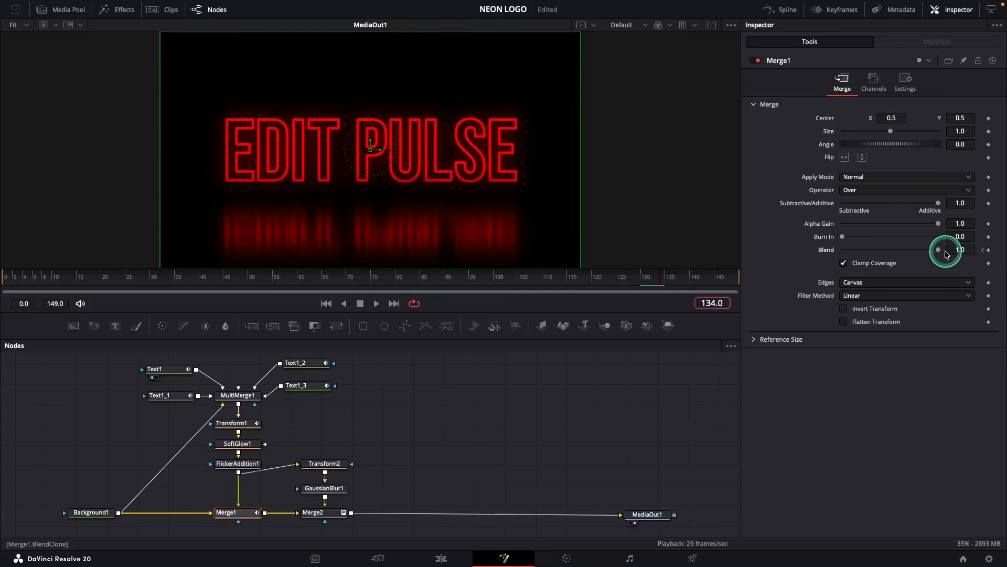
left_click_drag(940, 251, 842, 249)
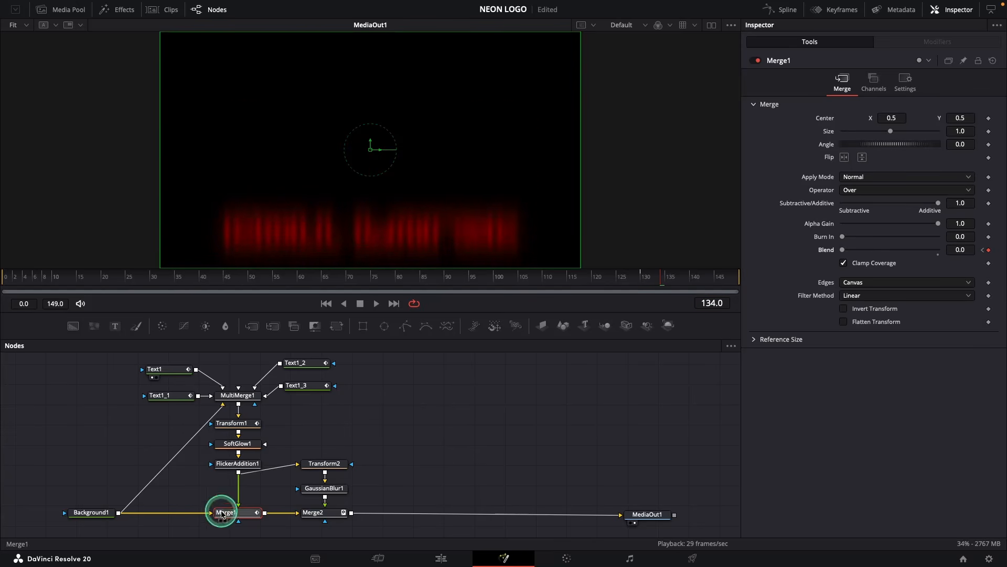
Copy Merge1 and paste its setting onto Merge2's Blend so the reflection fades out the same way
right_click(219, 513)
left_click(249, 230)
left_click(316, 512)
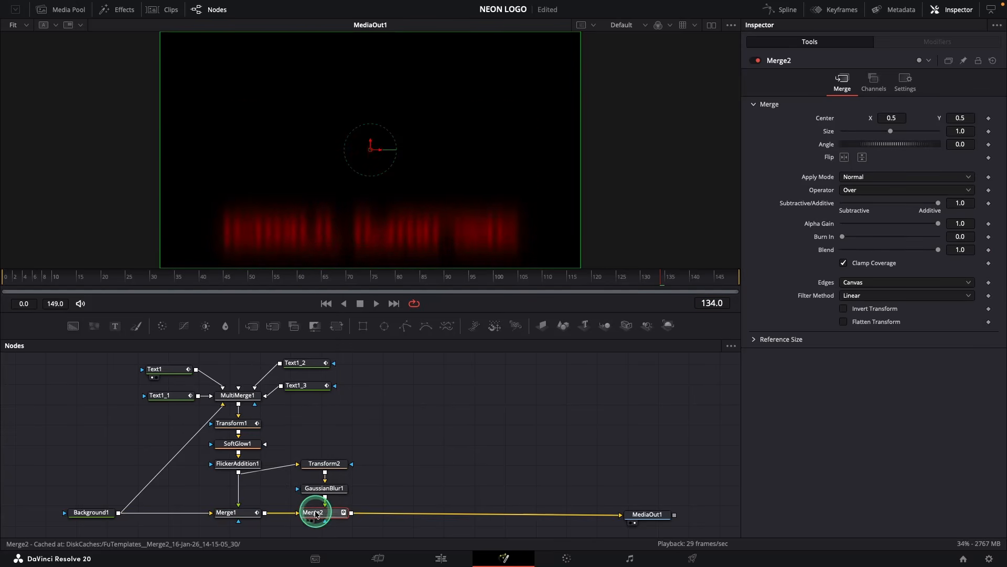
right_click(984, 249)
left_click(967, 355)
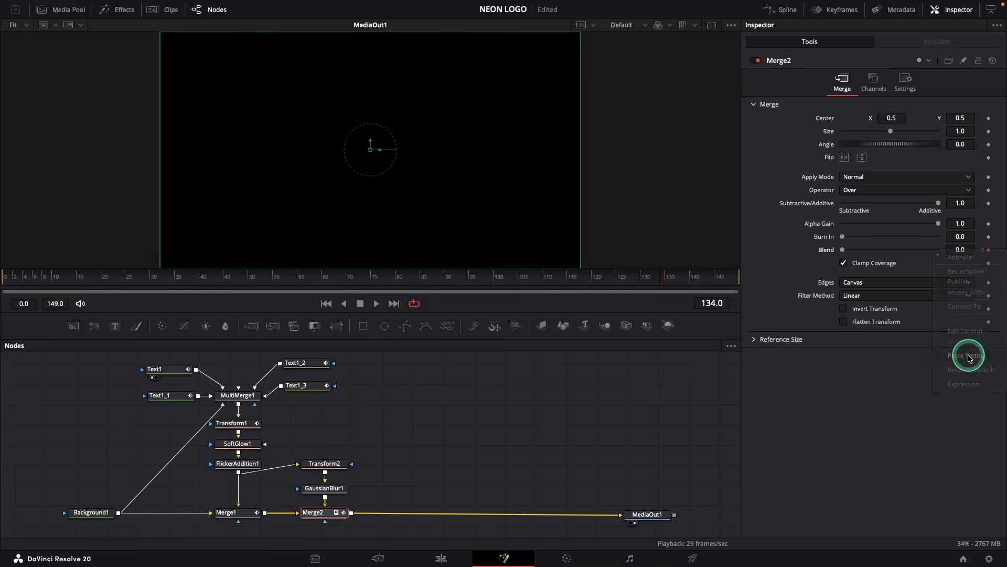